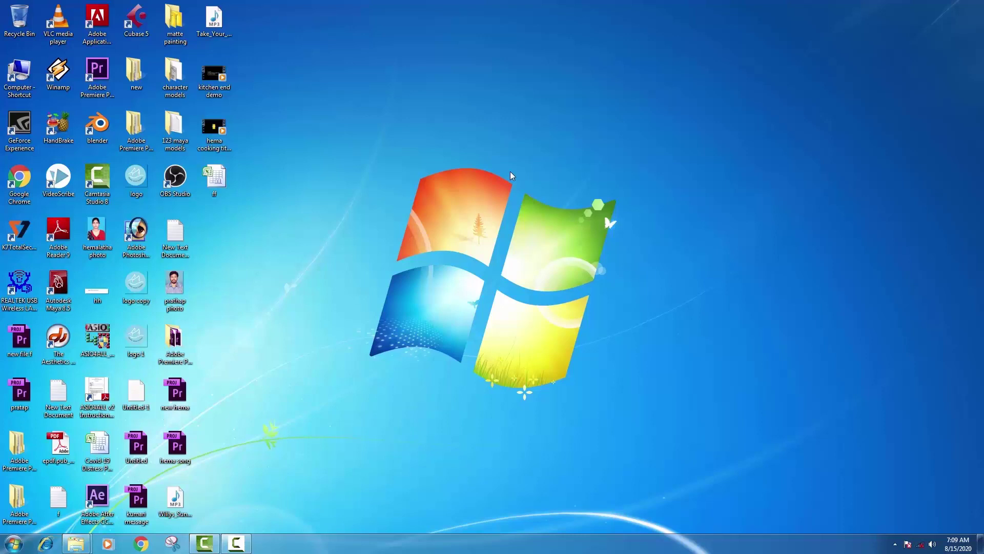
# - Launch the ff workbook from its desktop icon so its blank Sheet1 shows in Excel 2007
pyautogui.click(215, 182)
pyautogui.doubleClick(215, 182)
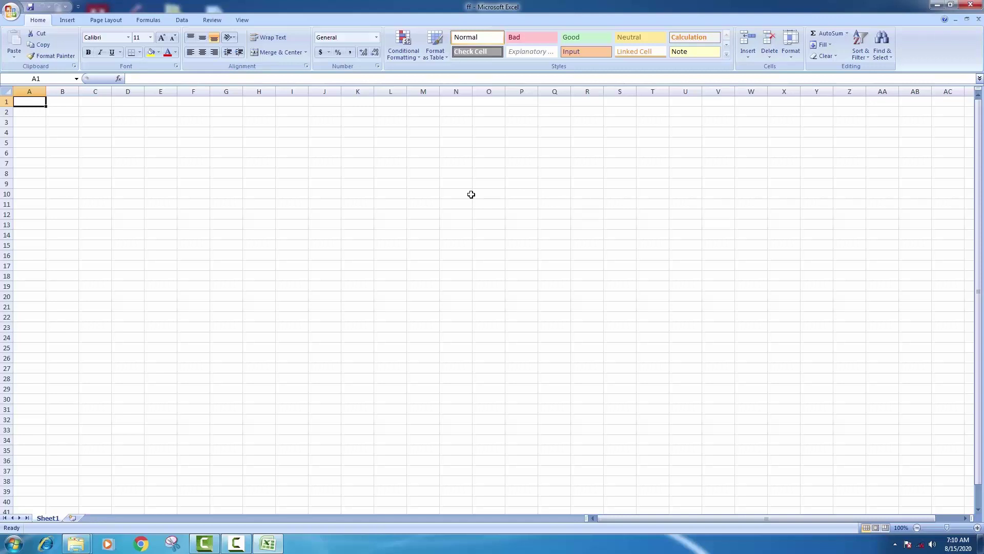
pyautogui.scroll(-1, 33, 21)
pyautogui.scroll(1, 33, 20)
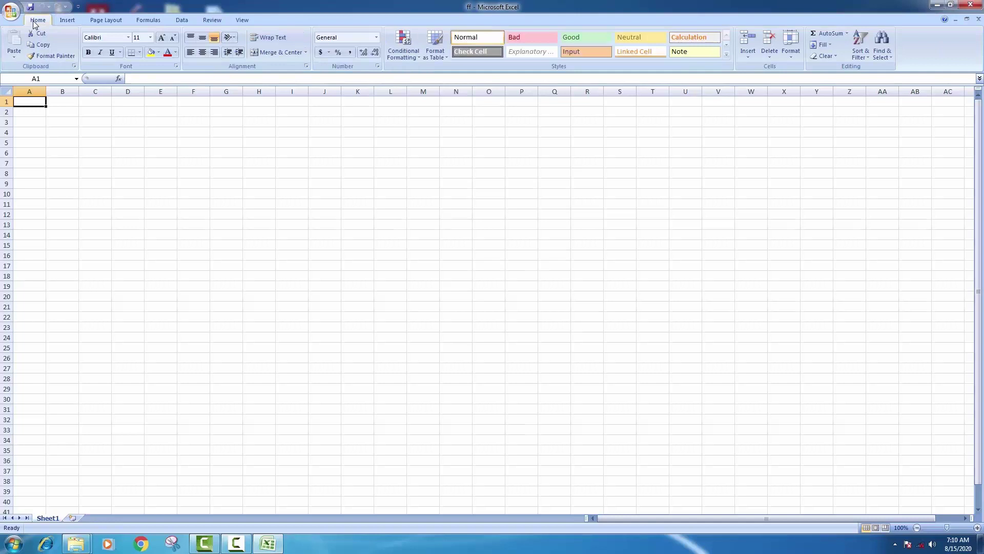
pyautogui.click(73, 21)
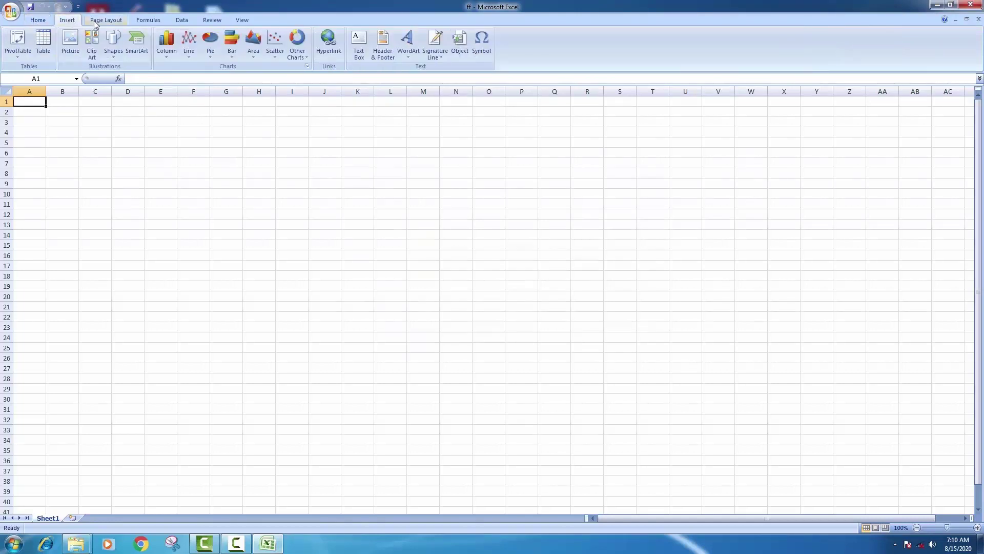
pyautogui.click(94, 21)
pyautogui.click(139, 21)
pyautogui.click(43, 19)
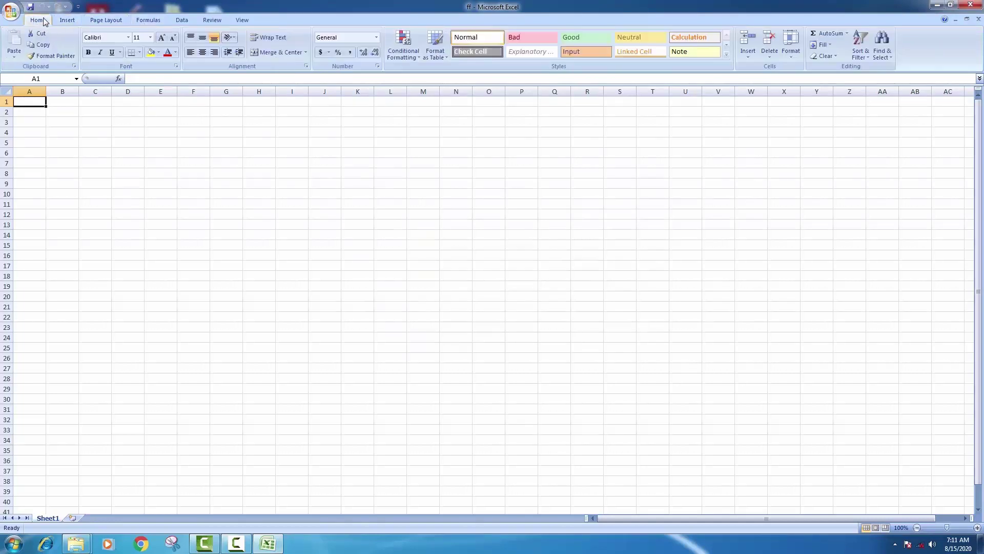
pyautogui.click(74, 23)
pyautogui.click(99, 22)
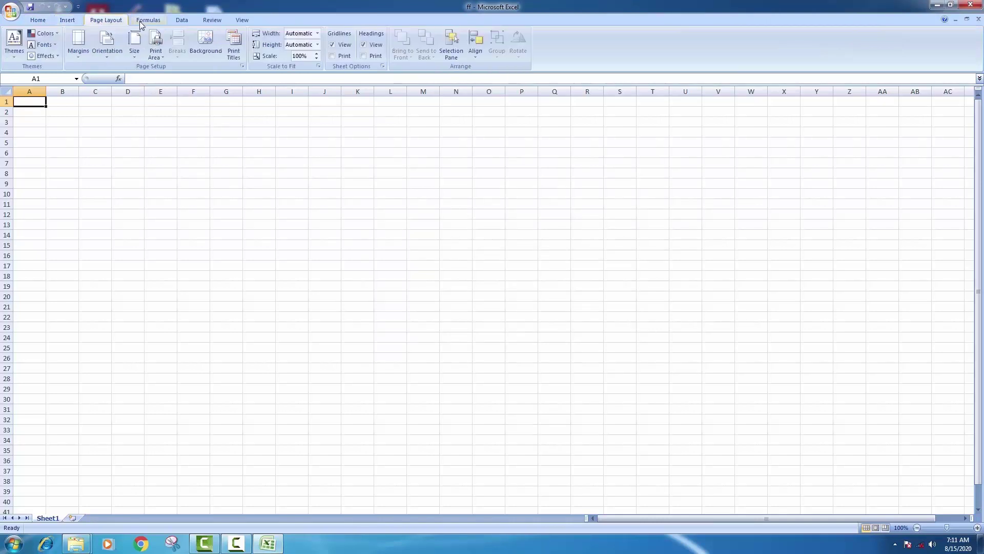
pyautogui.click(141, 21)
pyautogui.click(173, 24)
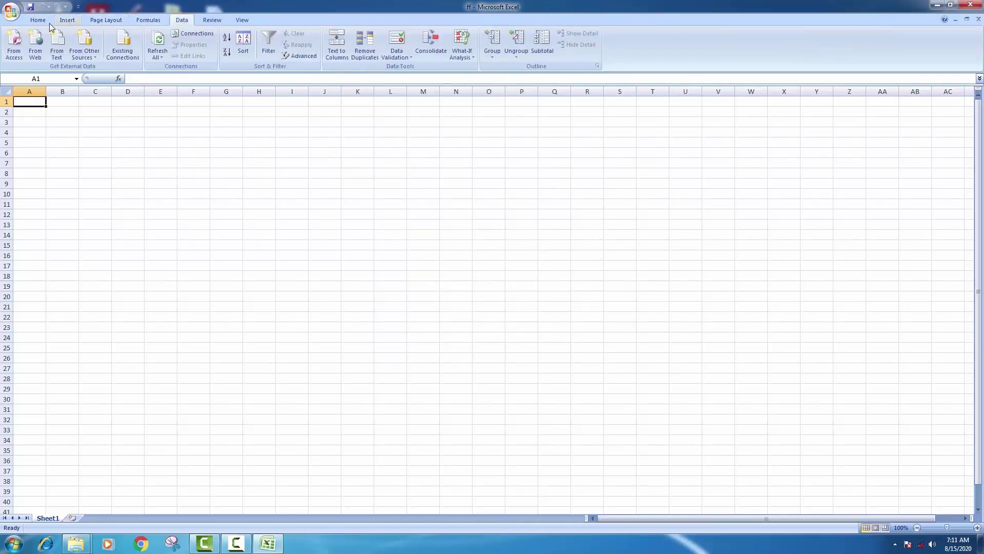
pyautogui.click(36, 22)
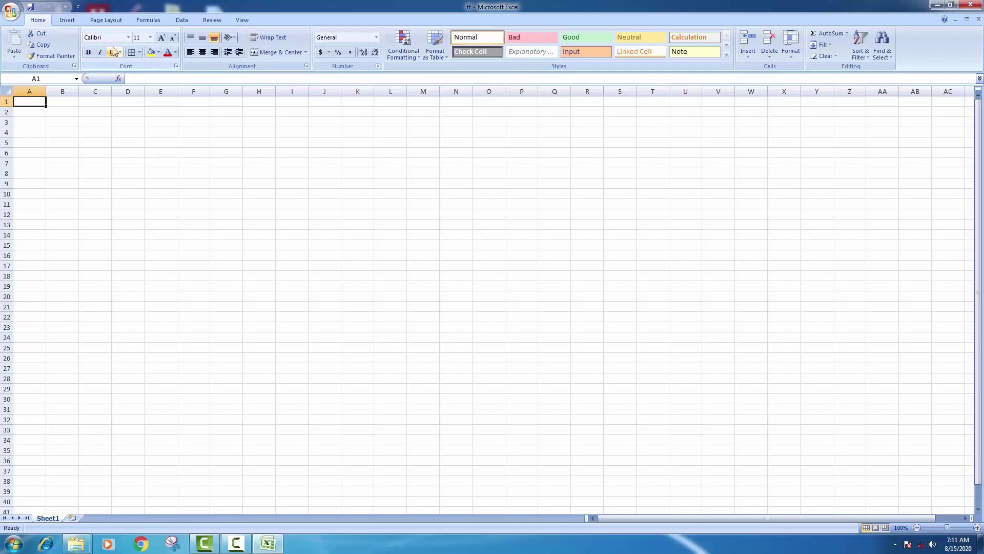
pyautogui.click(128, 38)
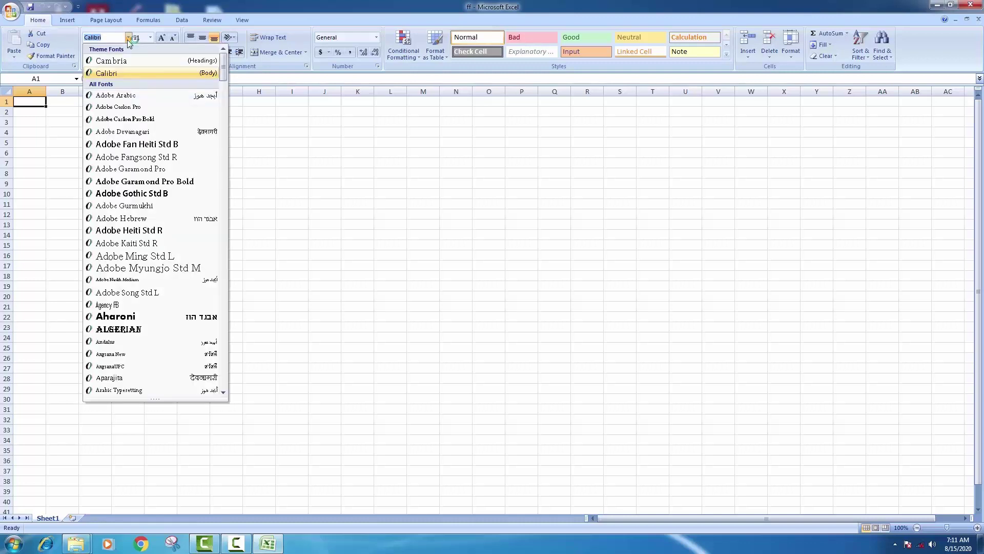
pyautogui.click(127, 38)
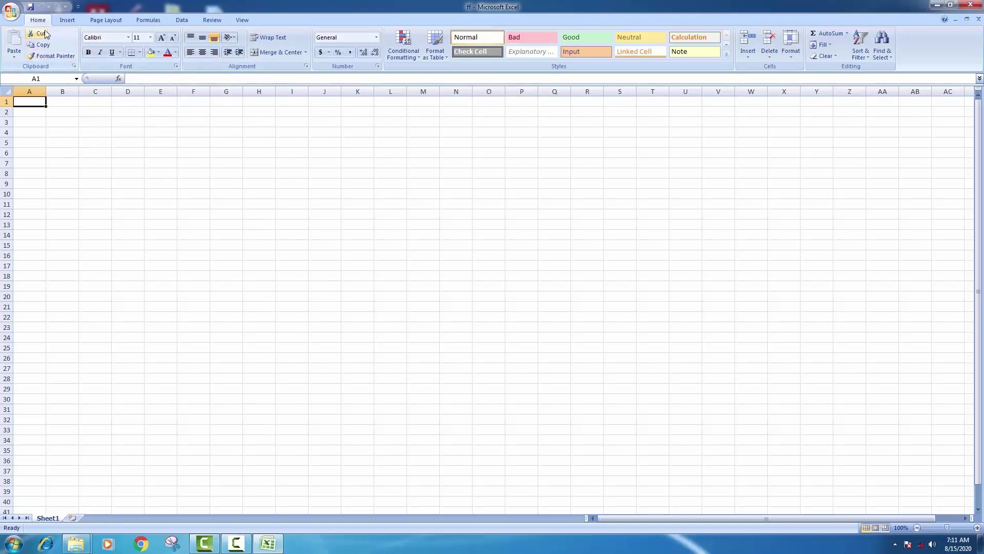
pyautogui.click(75, 67)
pyautogui.click(75, 67)
pyautogui.click(75, 67)
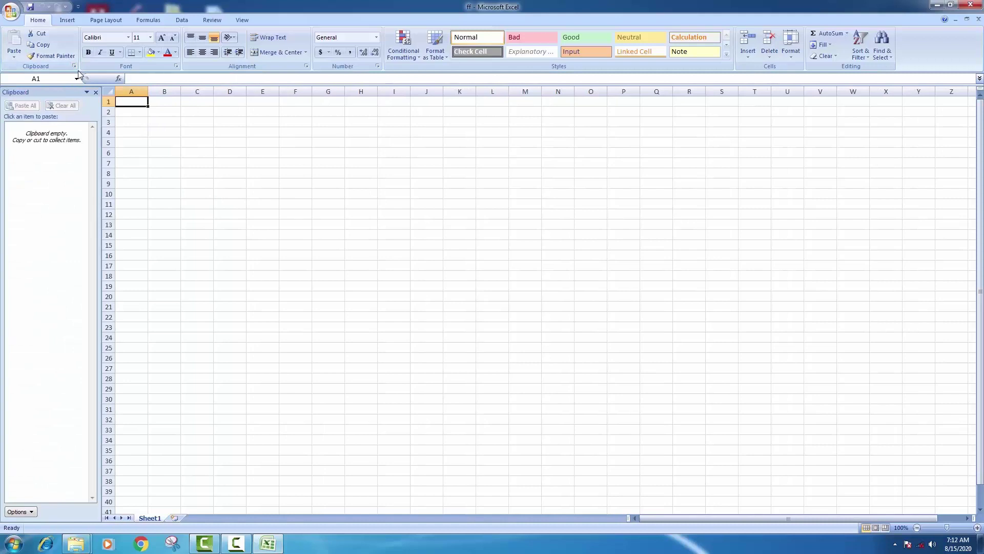
pyautogui.click(75, 67)
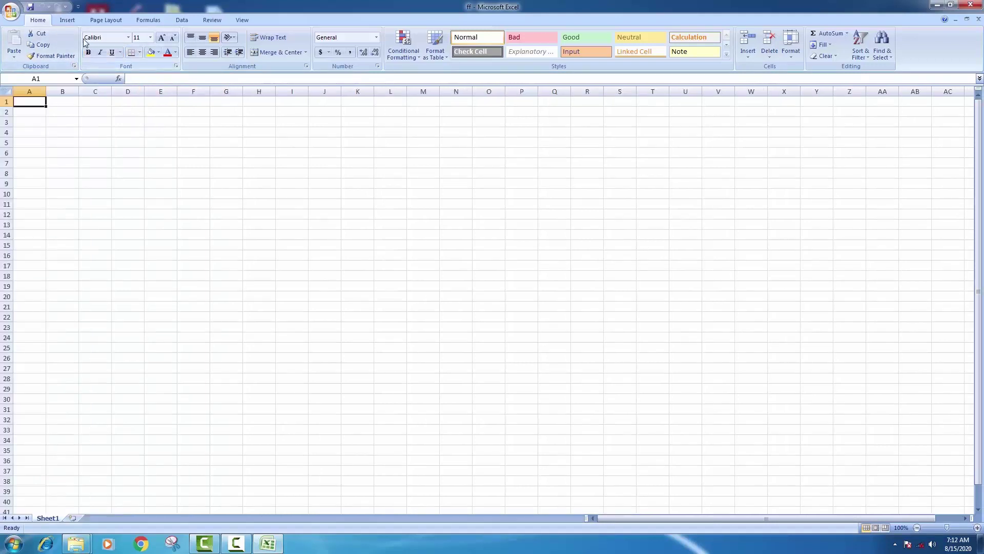
pyautogui.click(176, 66)
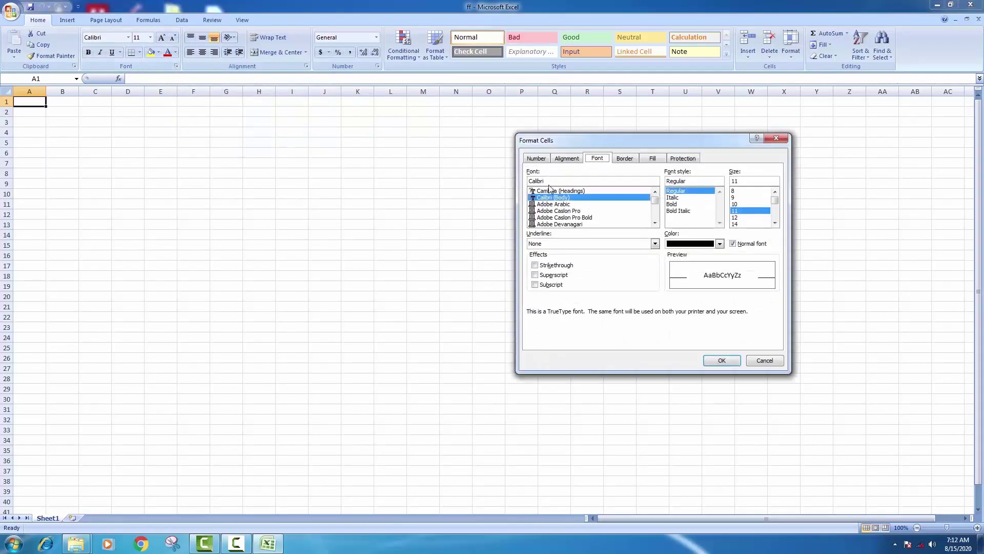
pyautogui.click(537, 158)
pyautogui.click(565, 160)
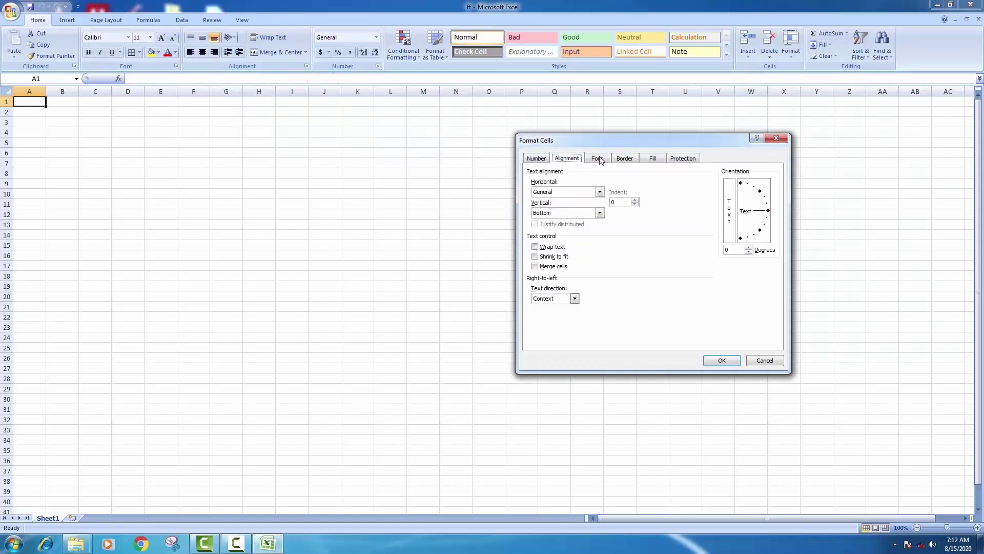
pyautogui.click(602, 160)
pyautogui.click(628, 161)
pyautogui.click(654, 163)
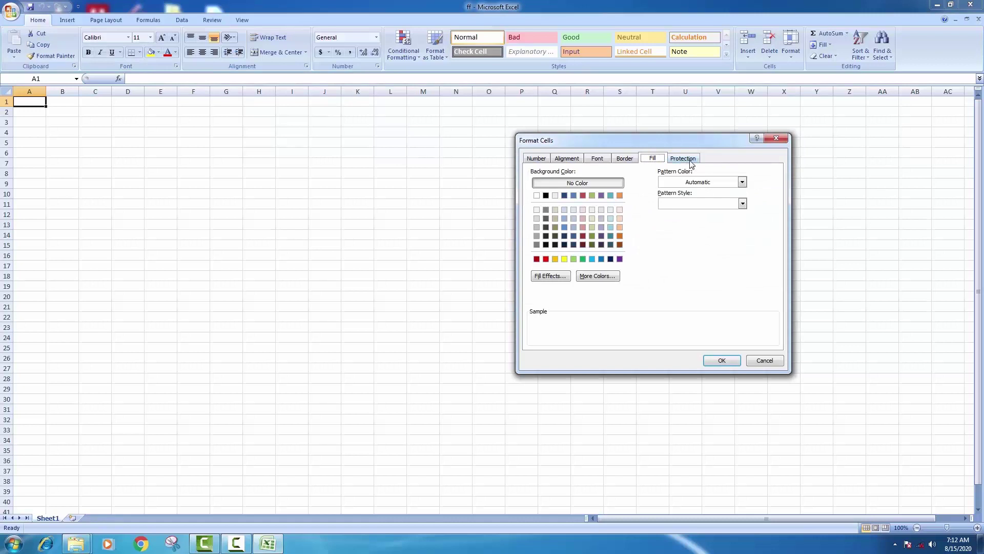
pyautogui.click(685, 163)
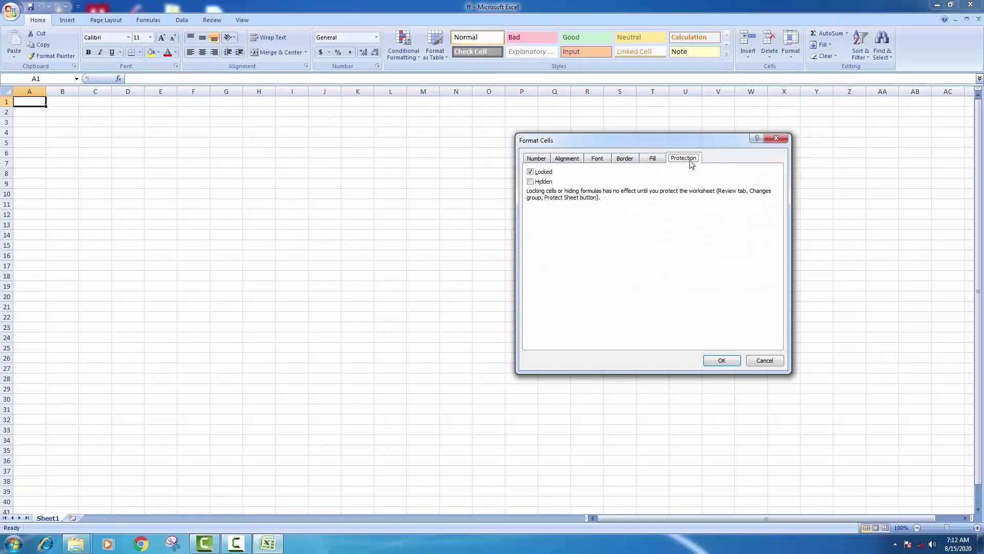
pyautogui.click(537, 161)
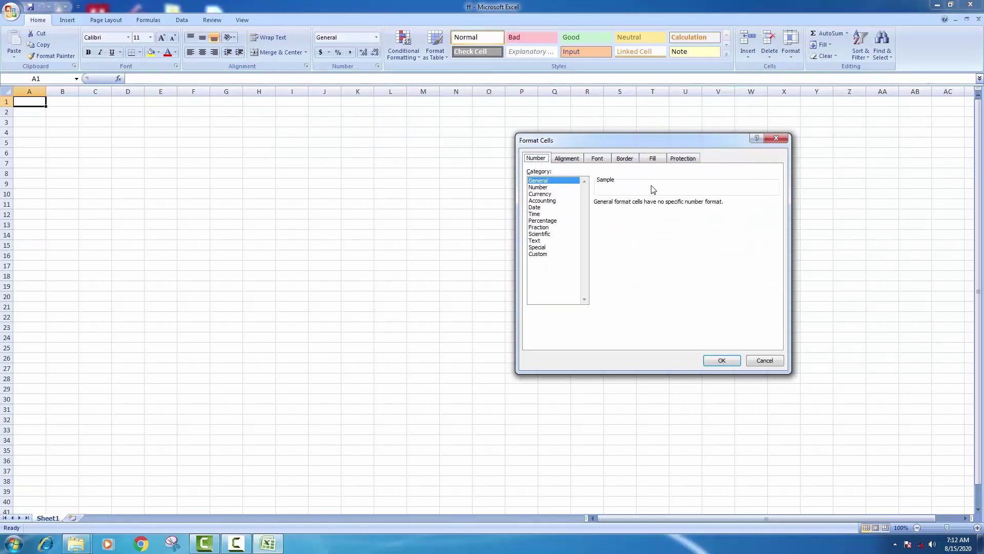
pyautogui.click(567, 163)
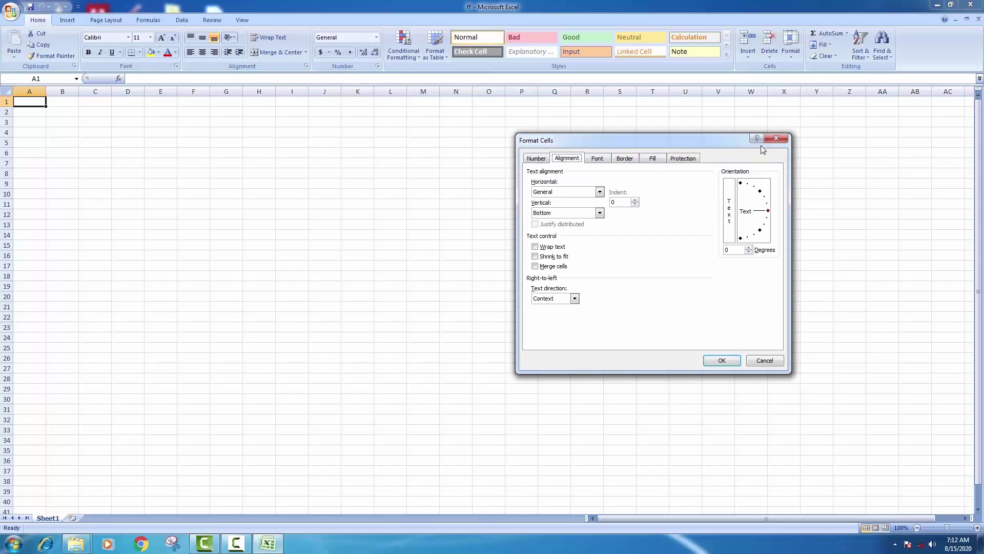
pyautogui.click(776, 138)
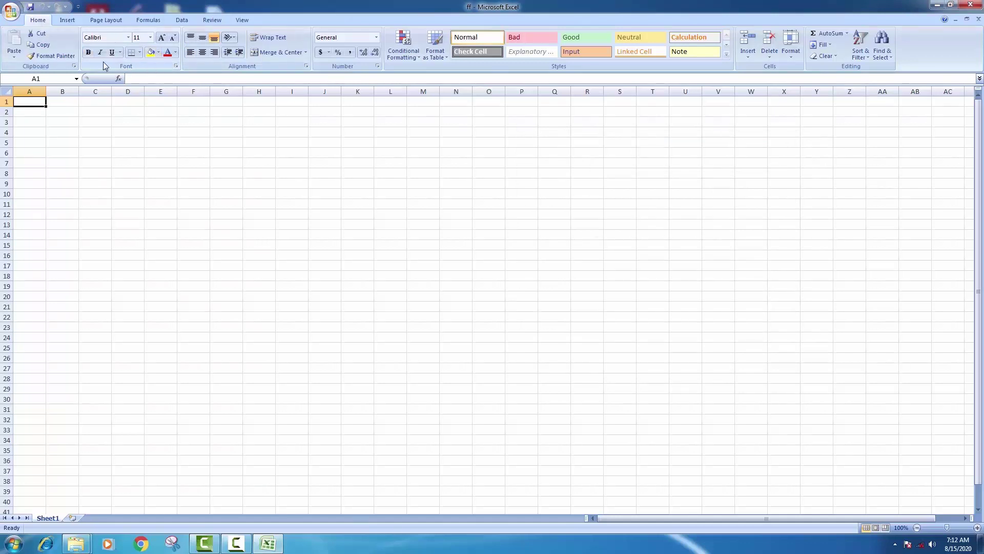
pyautogui.click(176, 66)
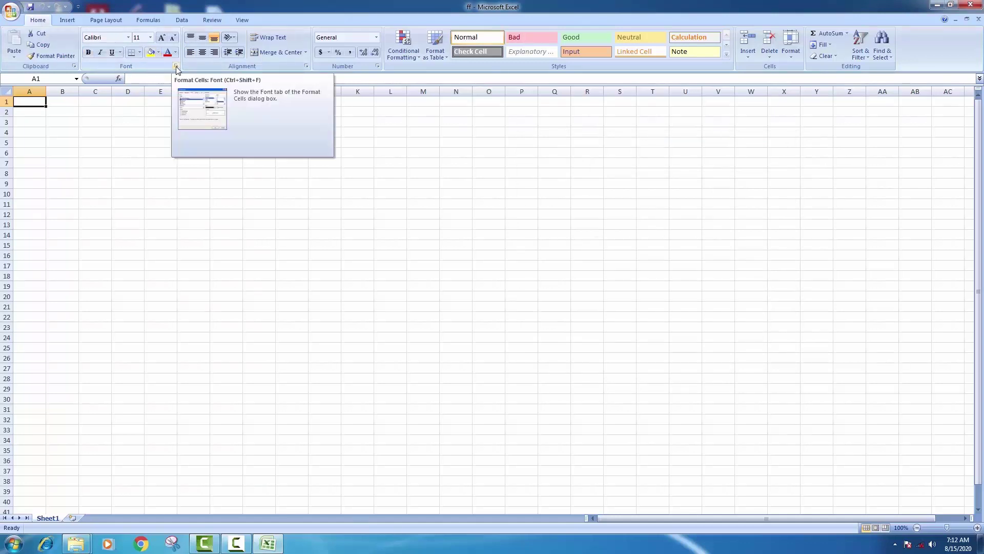
pyautogui.click(176, 67)
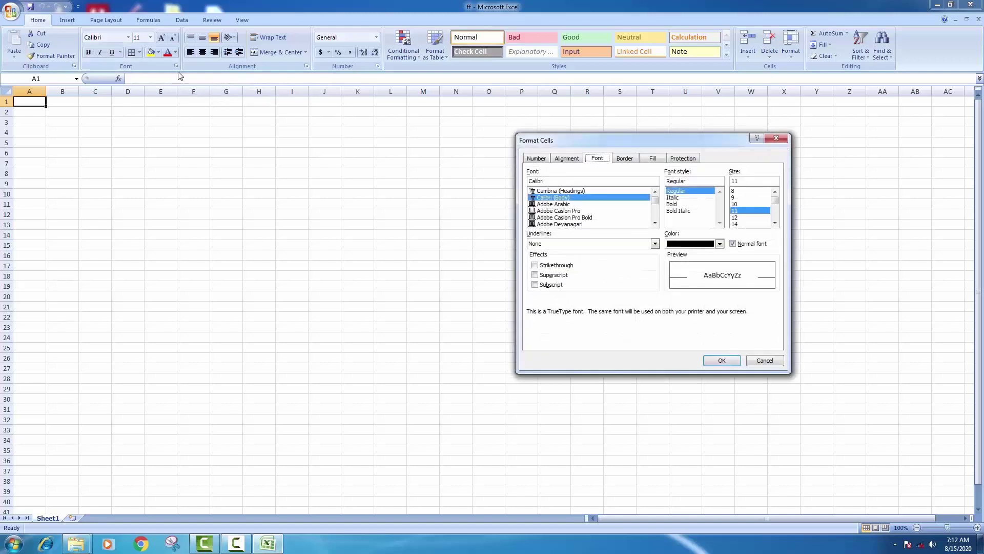
pyautogui.click(776, 138)
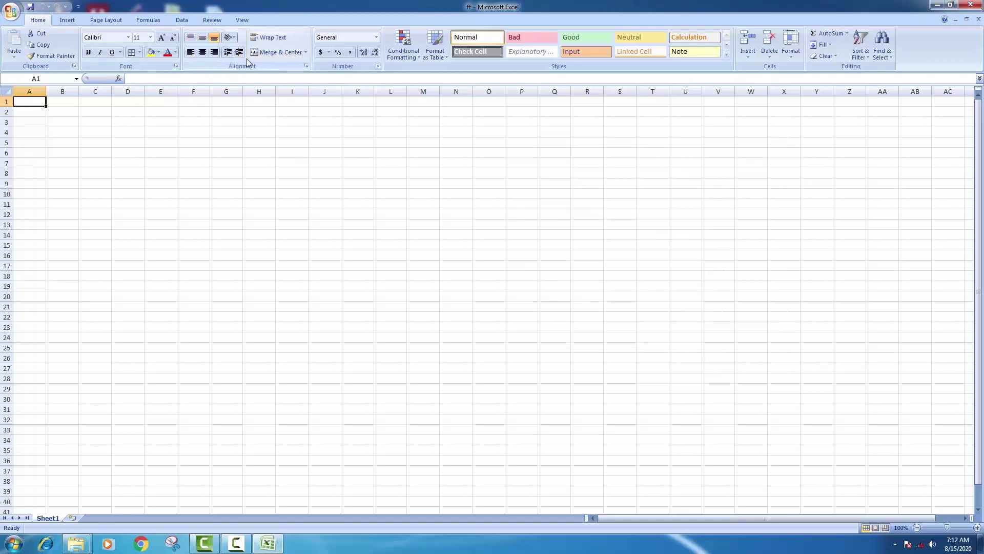
pyautogui.click(305, 66)
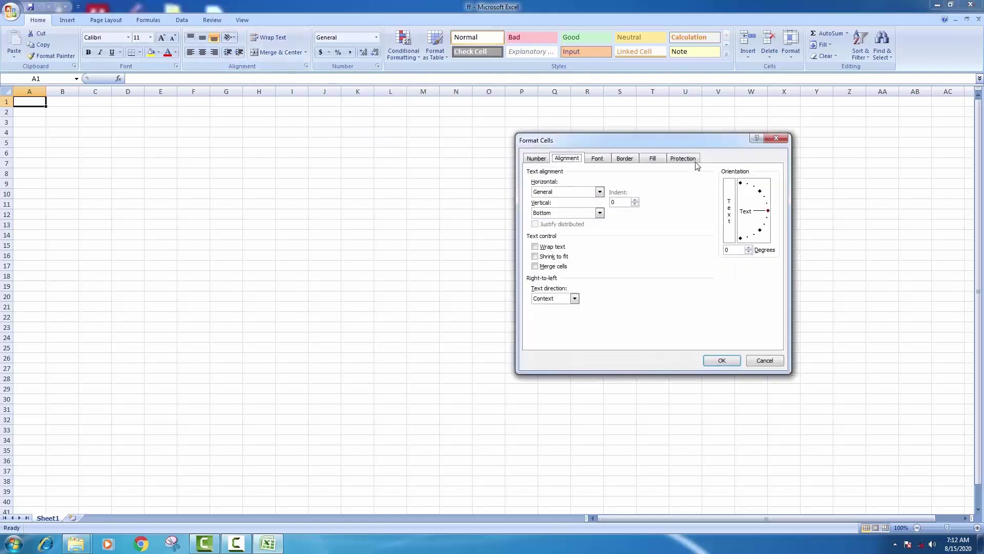
pyautogui.click(547, 159)
pyautogui.click(563, 160)
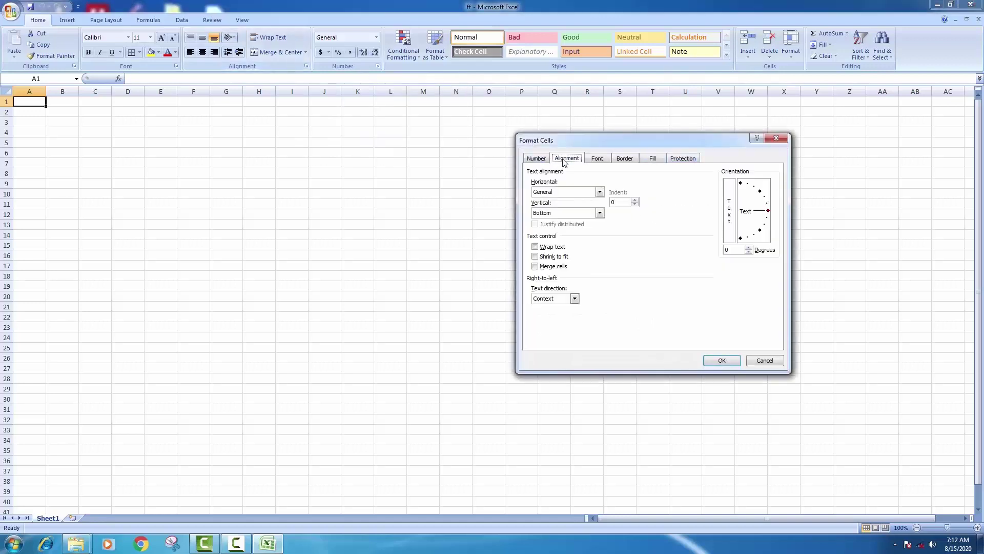
pyautogui.click(605, 161)
pyautogui.click(618, 162)
pyautogui.click(652, 160)
pyautogui.click(682, 159)
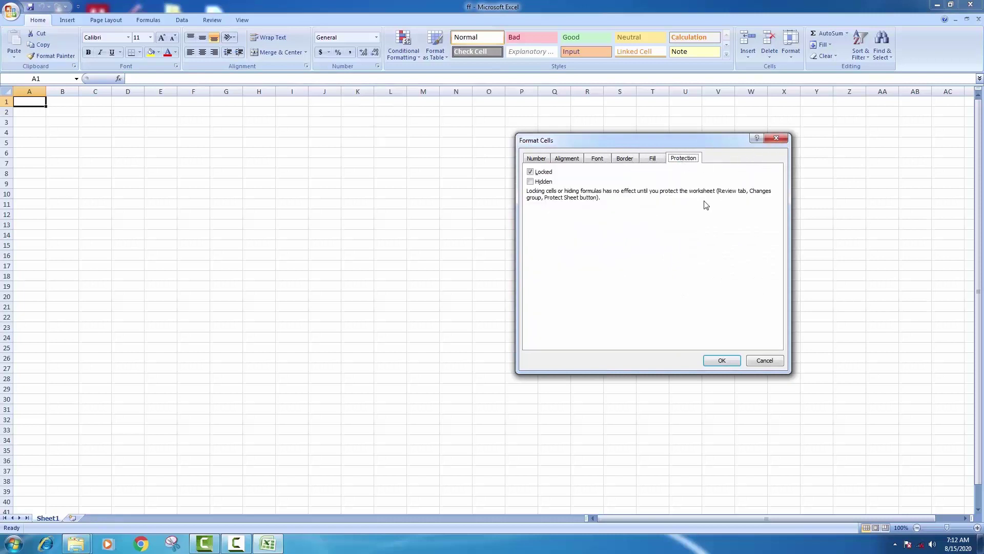
pyautogui.click(776, 138)
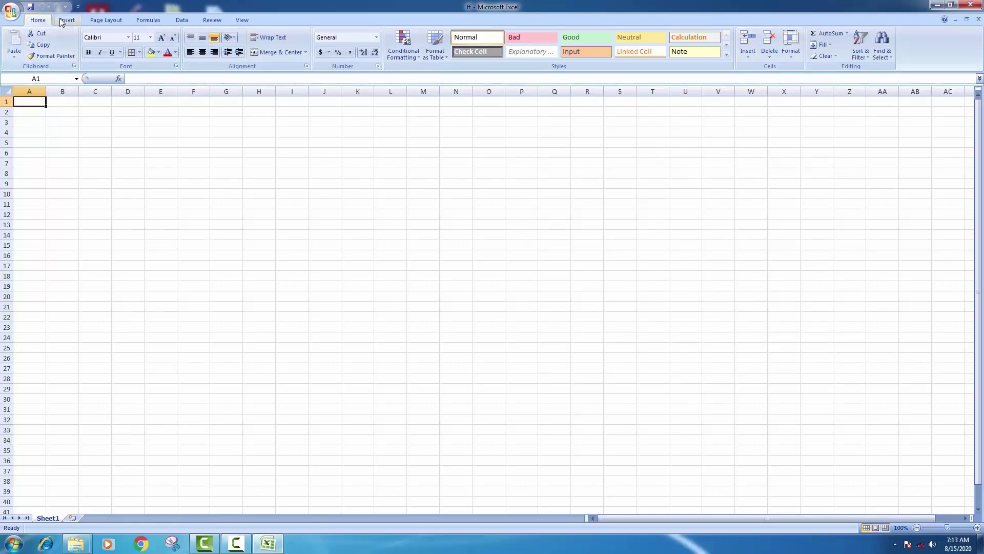
# - Show the Insert ribbon, then glance at the full font formatting settings and close them
pyautogui.scroll(-1, 53, 26)
pyautogui.scroll(1, 41, 32)
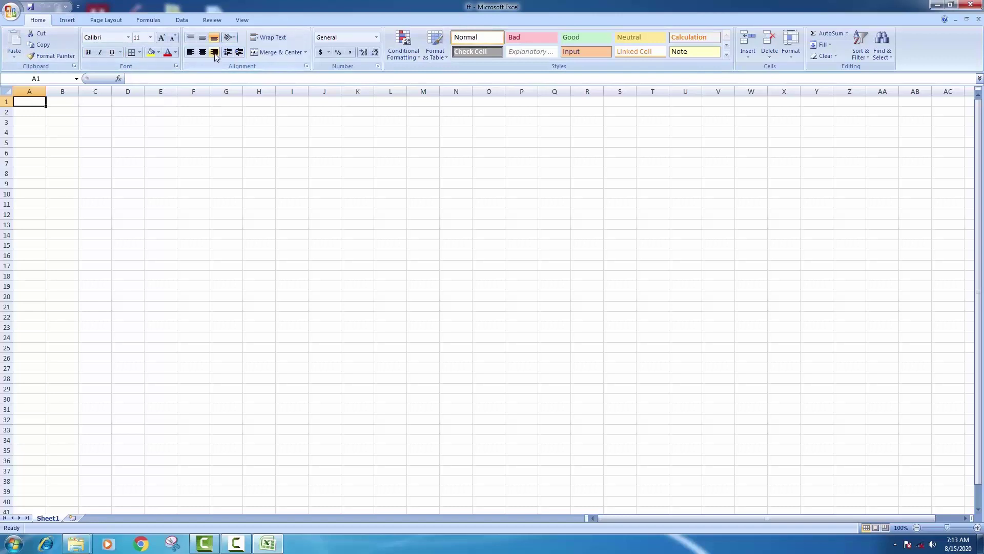
pyautogui.click(72, 22)
pyautogui.scroll(1, 123, 51)
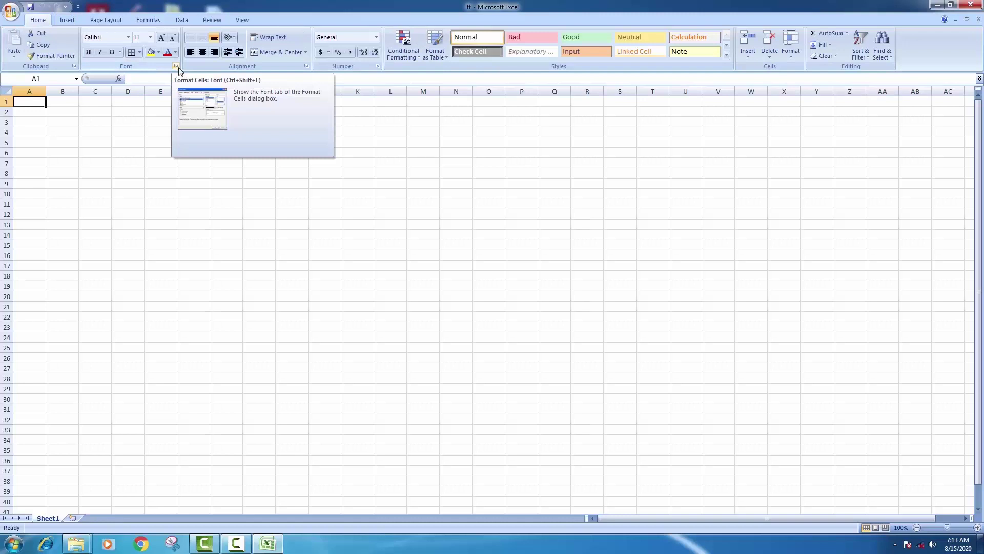
pyautogui.click(176, 66)
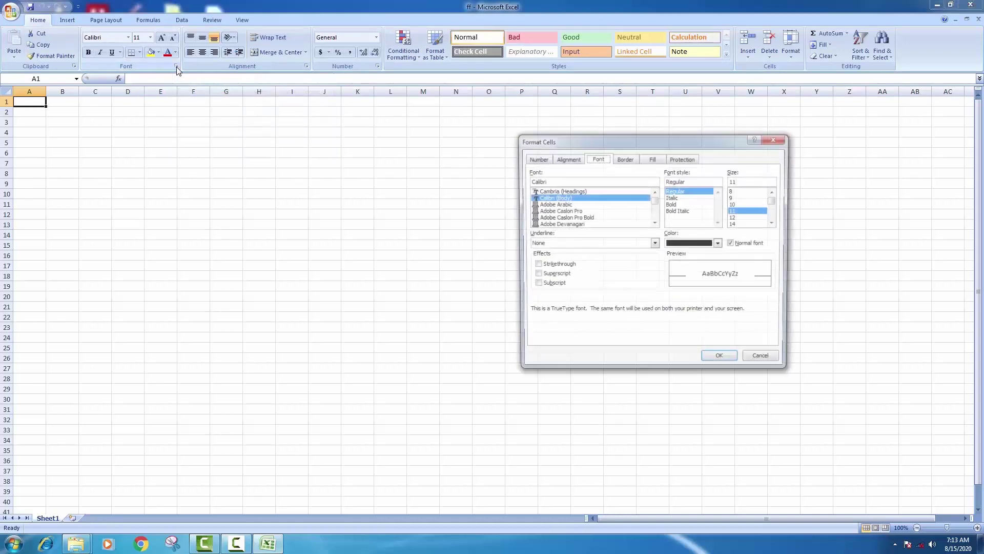
pyautogui.click(774, 139)
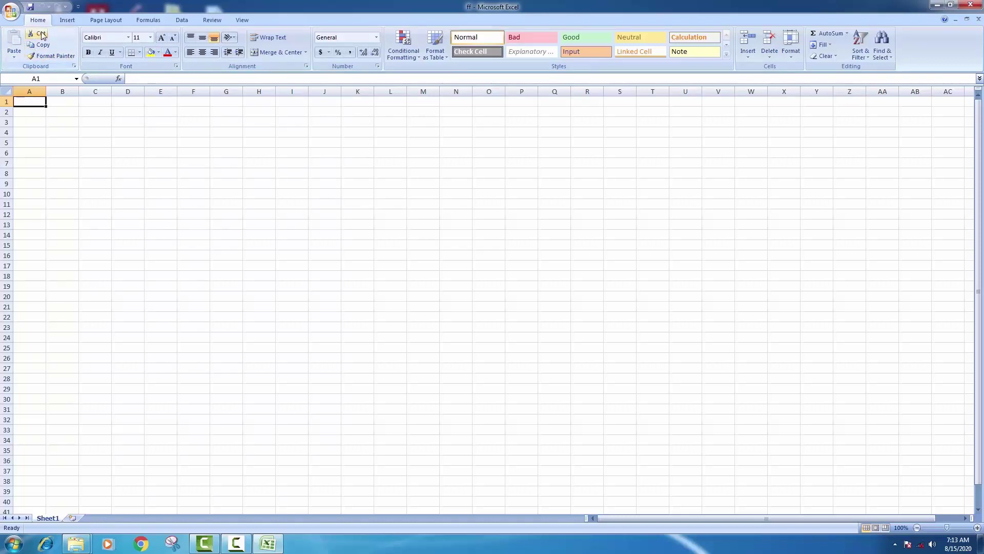
# - Browse the Insert, Page Layout, Formulas, Data, Review and View ribbon tabs
pyautogui.click(67, 20)
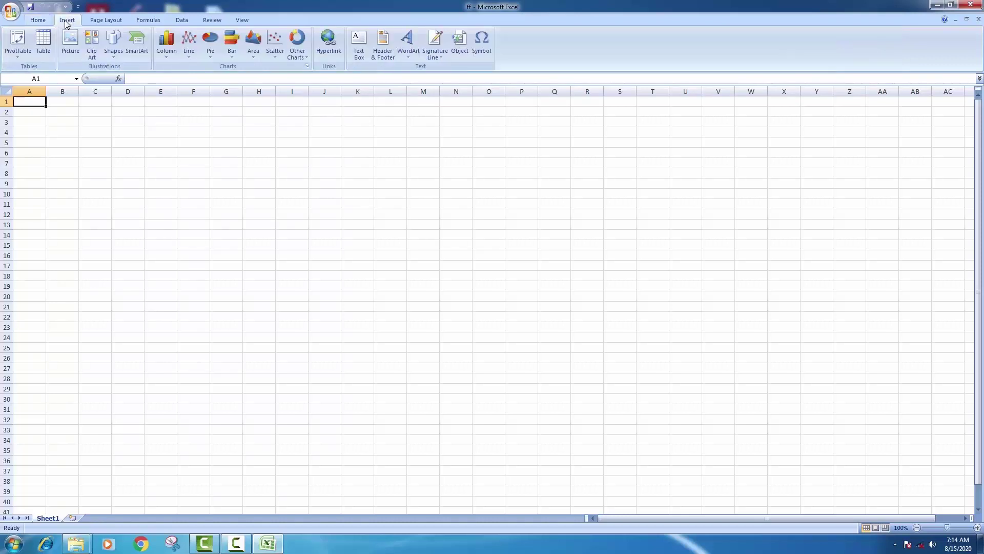
pyautogui.click(31, 20)
pyautogui.click(67, 20)
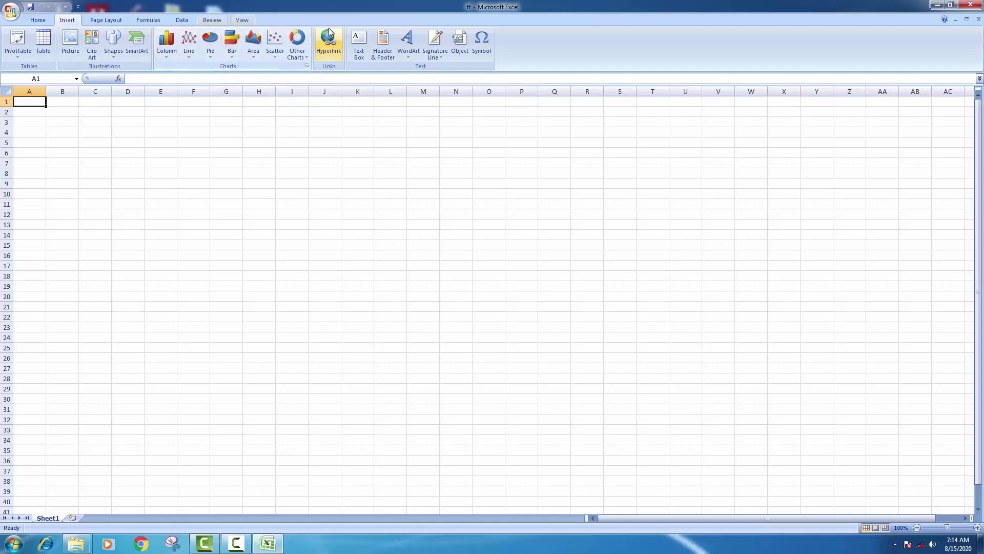
pyautogui.click(100, 19)
pyautogui.click(154, 19)
pyautogui.click(183, 19)
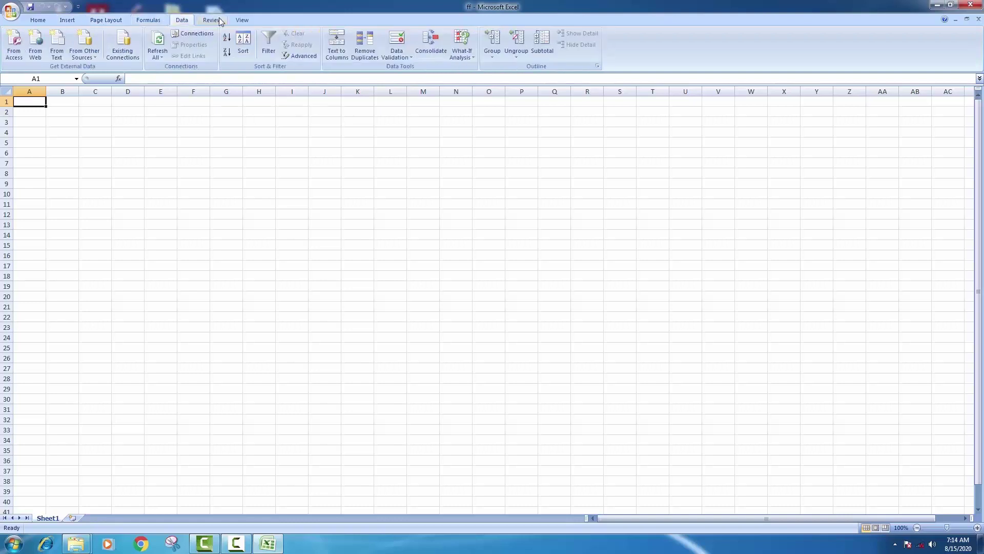
pyautogui.click(216, 20)
pyautogui.click(244, 20)
# - Look at the full chart-type chooser from Insert, close it, and return to Home
pyautogui.click(78, 21)
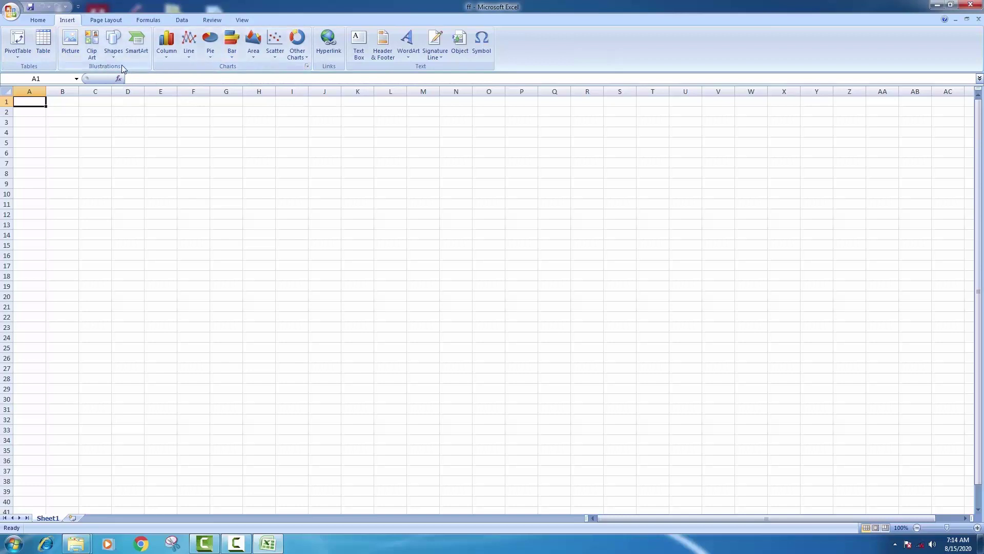
pyautogui.click(307, 67)
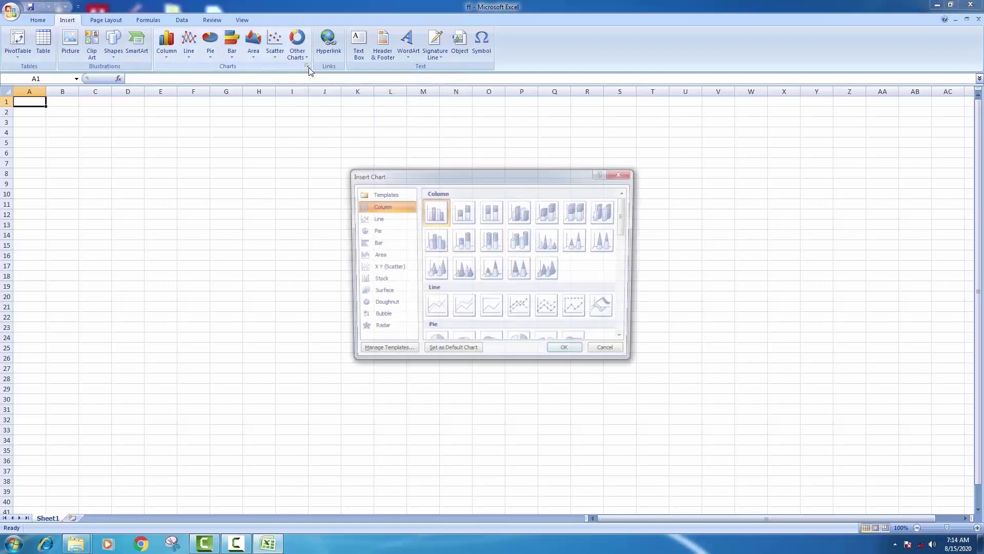
pyautogui.click(630, 175)
pyautogui.click(38, 20)
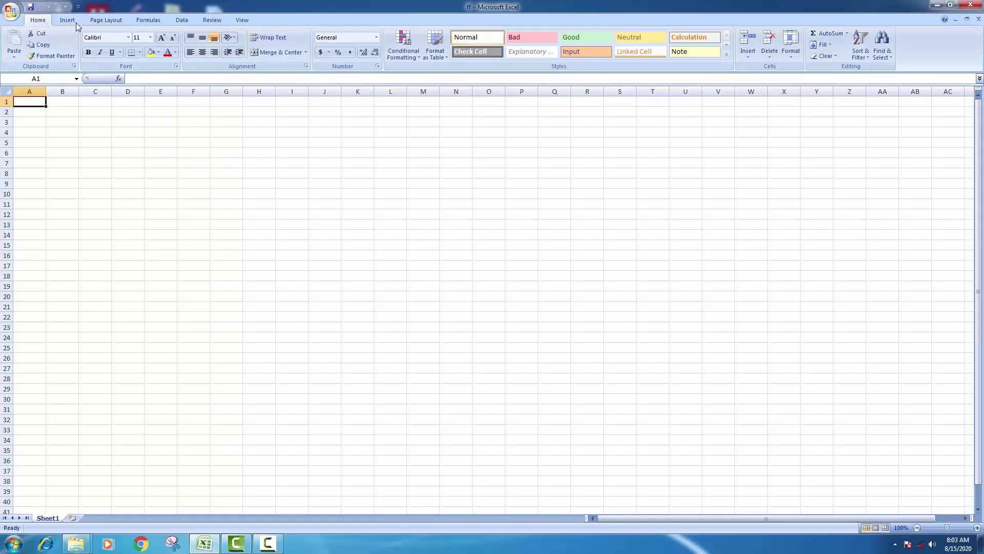
pyautogui.click(74, 21)
pyautogui.click(44, 22)
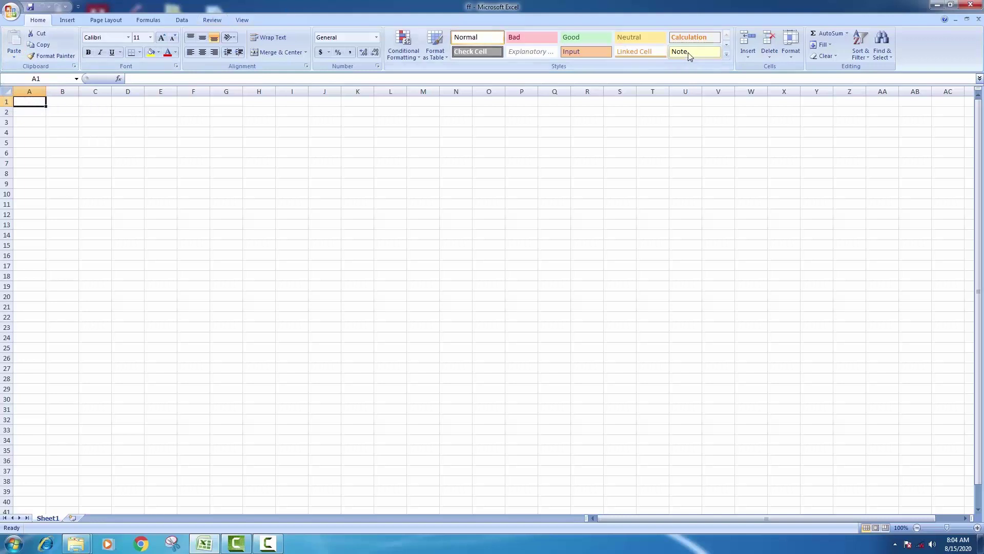
# - Insert the Chrysanthemum sample picture at cell B4 and drag it down to row 30
pyautogui.click(67, 20)
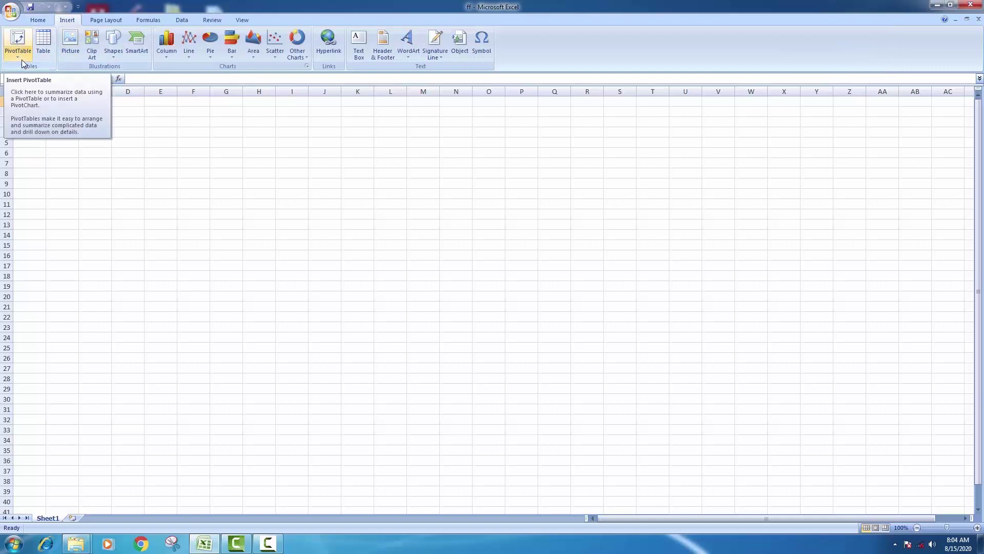
pyautogui.click(65, 133)
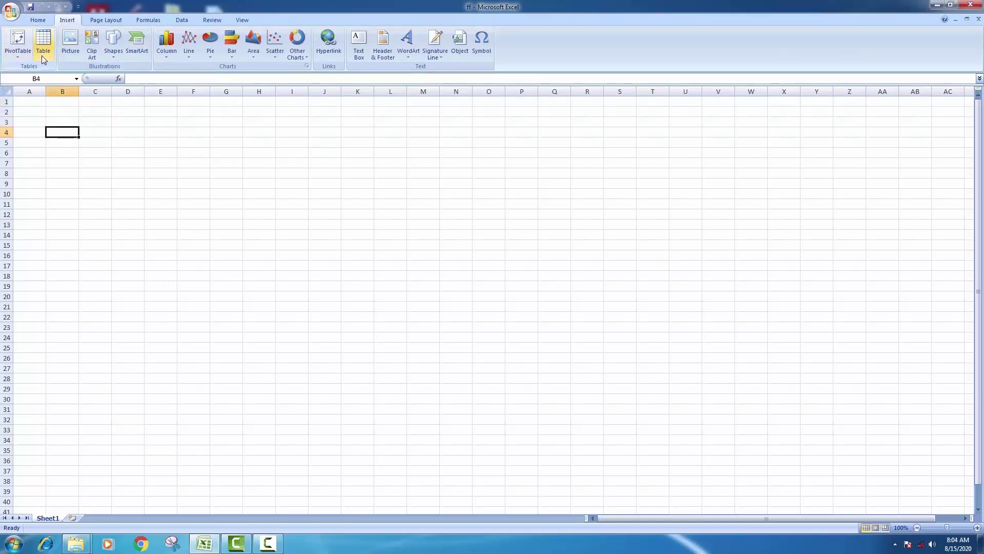
pyautogui.click(70, 41)
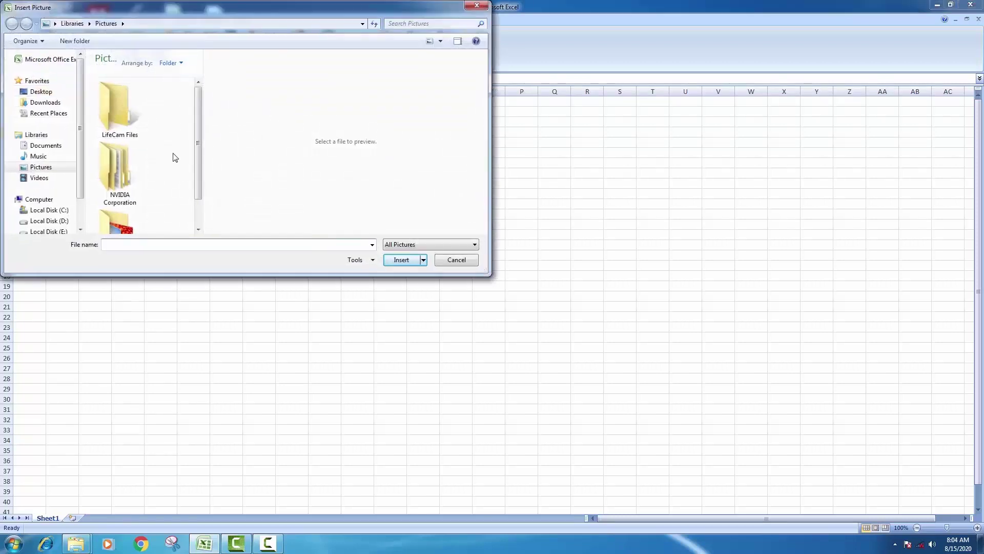
pyautogui.moveTo(199, 123); pyautogui.dragTo(199, 143)
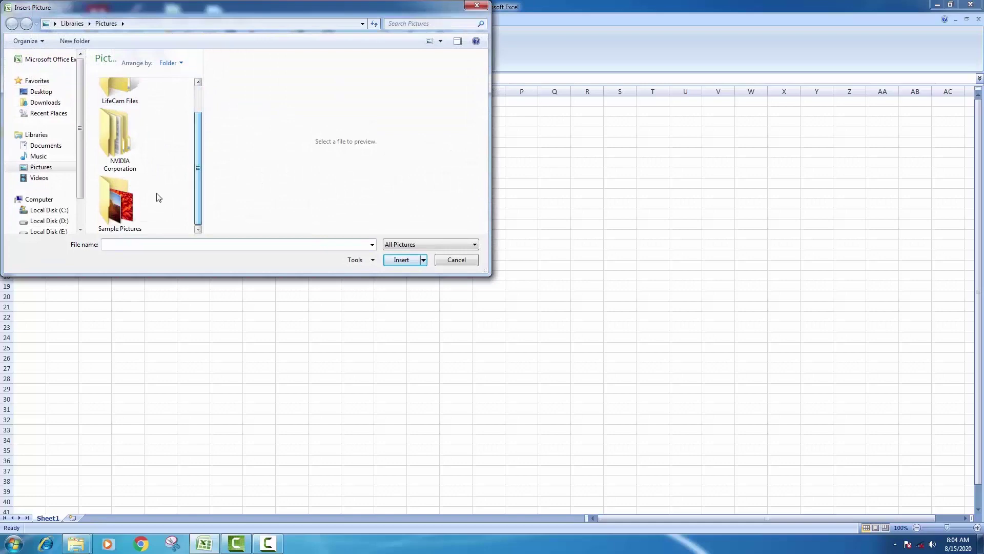
pyautogui.doubleClick(119, 215)
pyautogui.click(130, 106)
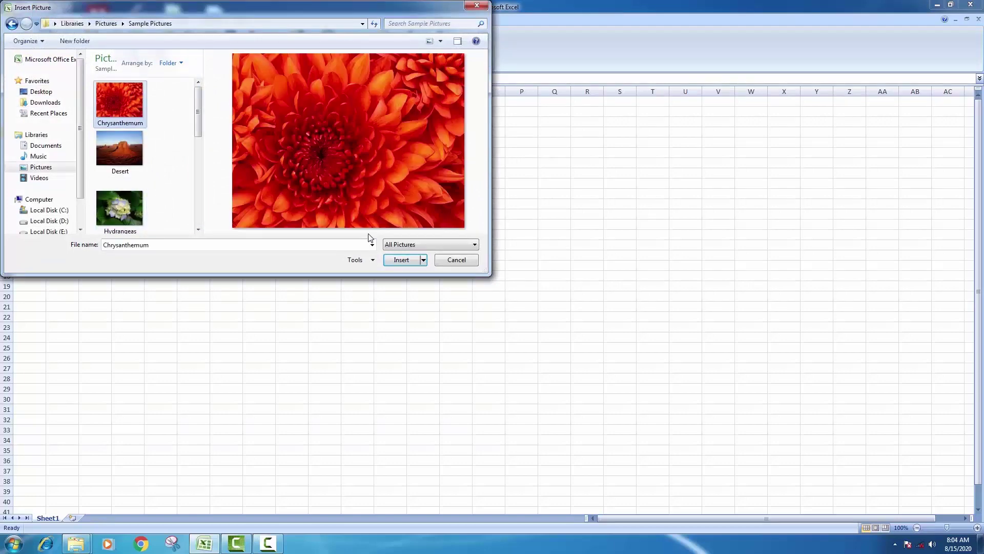
pyautogui.click(414, 260)
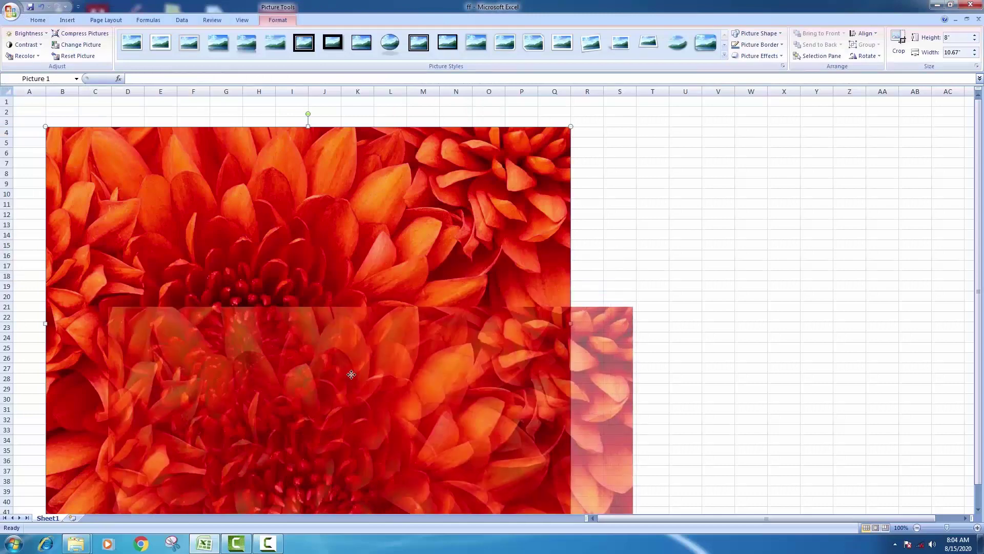
pyautogui.moveTo(281, 141); pyautogui.dragTo(357, 413)
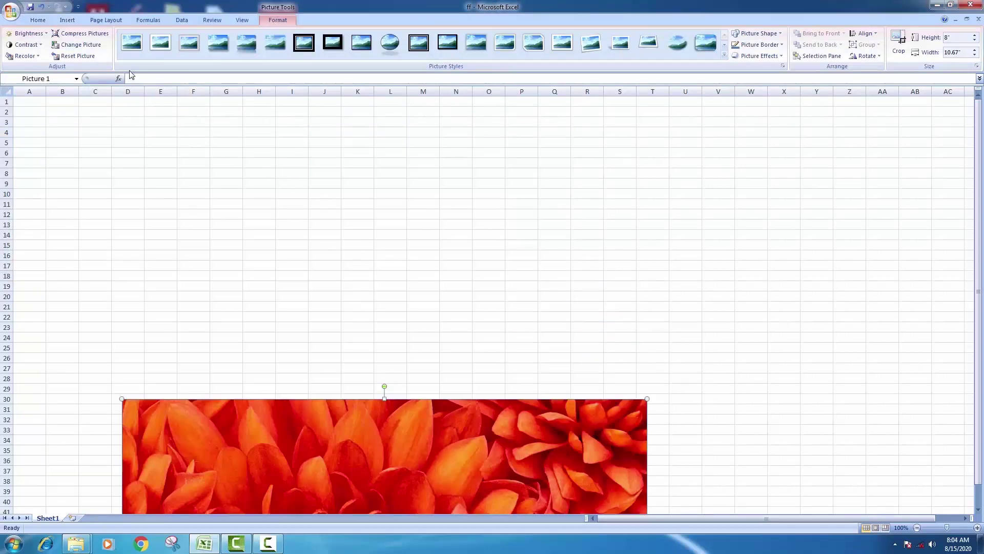
# - Preview the WordArt gallery, Signature Line menu and Symbol dialog on Insert, closing each
pyautogui.click(71, 22)
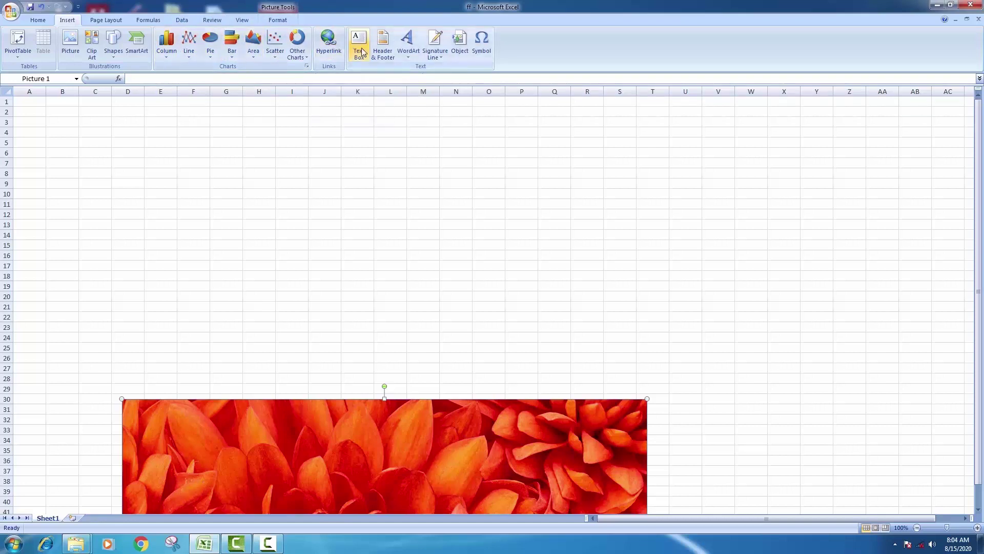
pyautogui.click(413, 57)
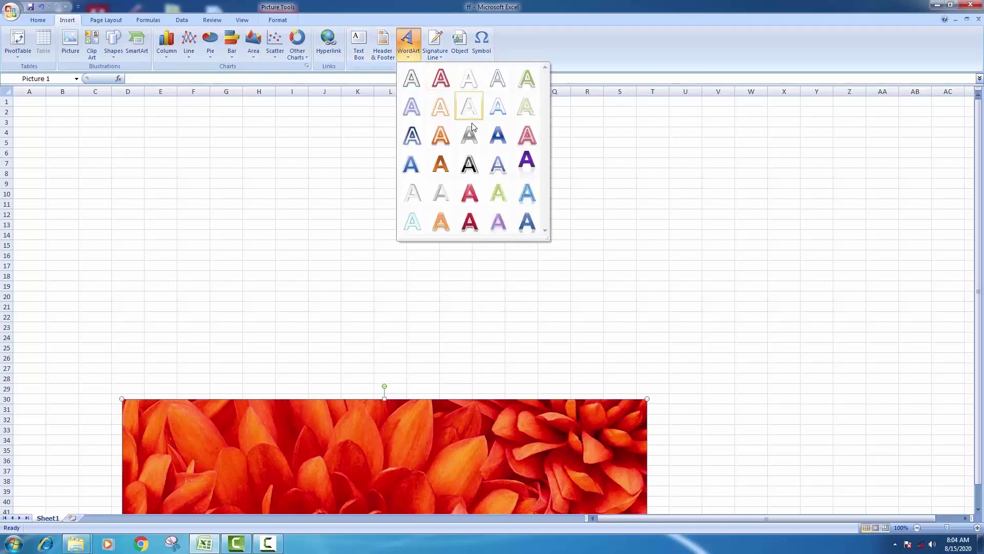
pyautogui.click(310, 192)
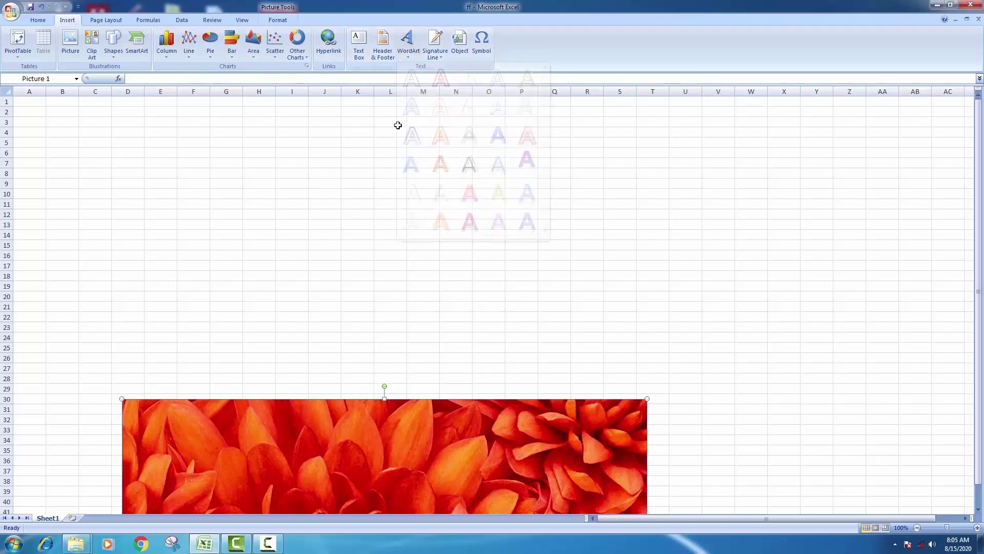
pyautogui.click(444, 60)
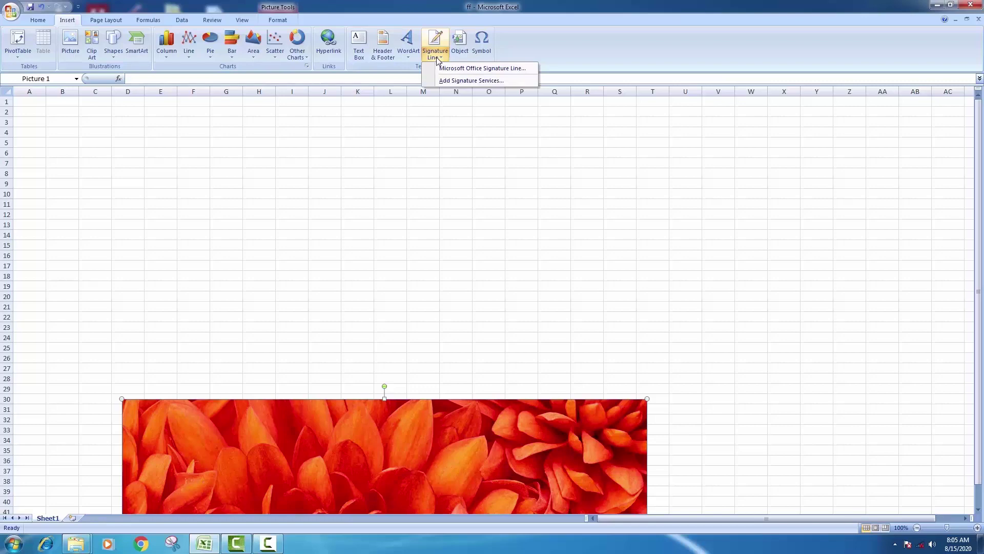
pyautogui.click(511, 55)
pyautogui.click(491, 50)
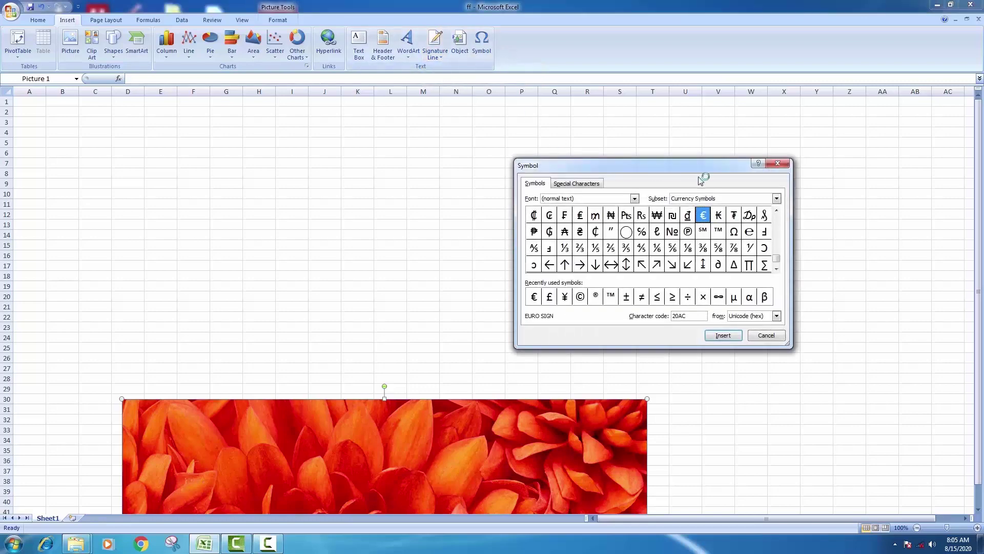
pyautogui.click(779, 169)
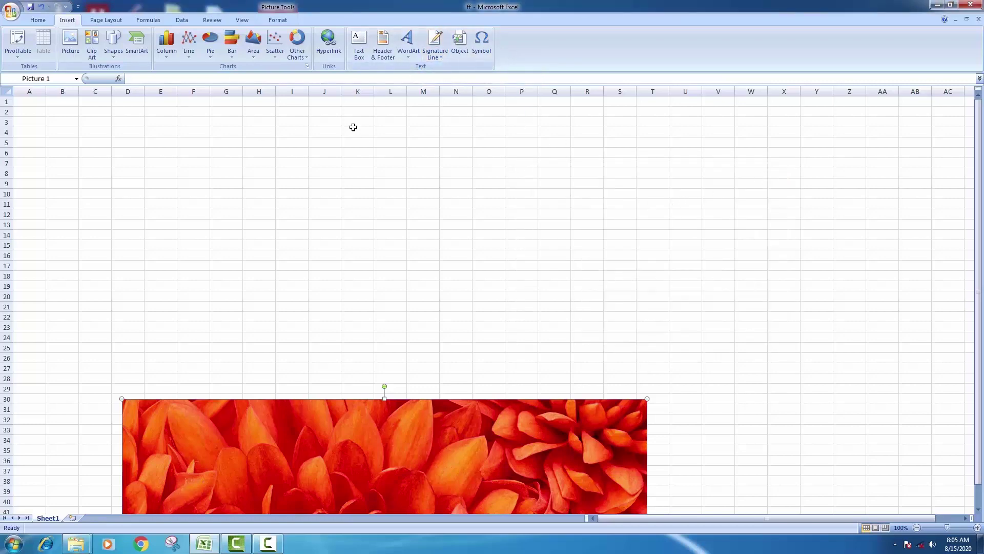
# - Switch page orientation to landscape and back to portrait, then glance at the margin presets
pyautogui.click(109, 20)
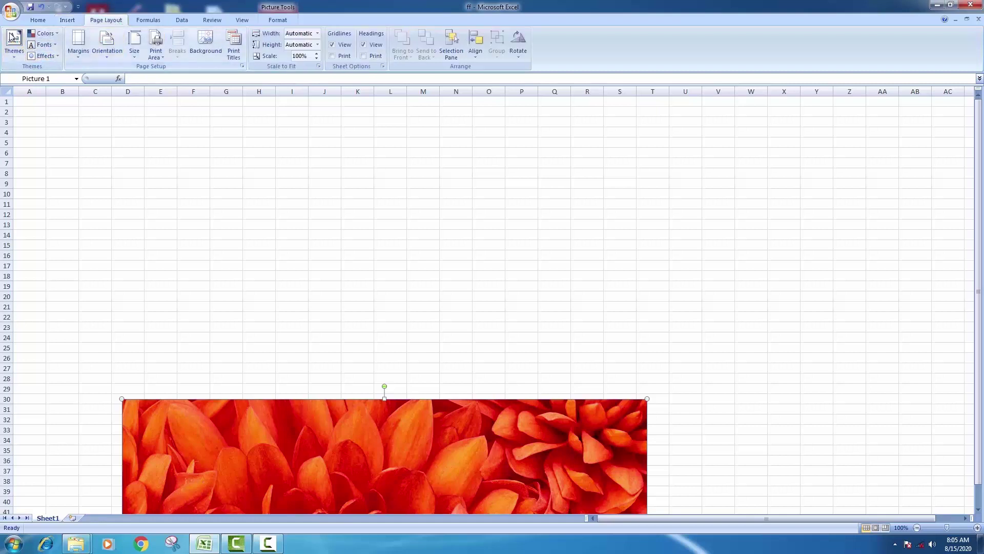
pyautogui.click(110, 57)
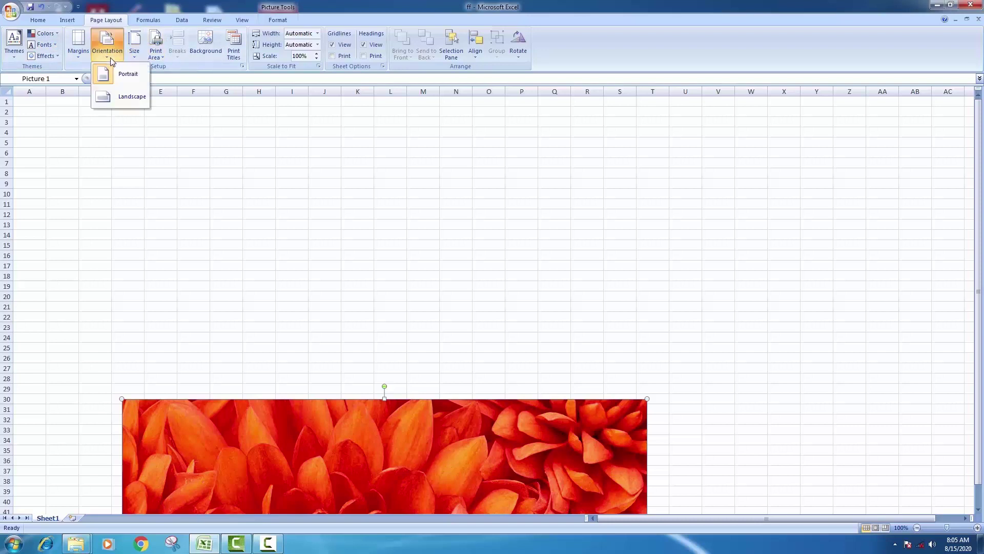
pyautogui.click(132, 97)
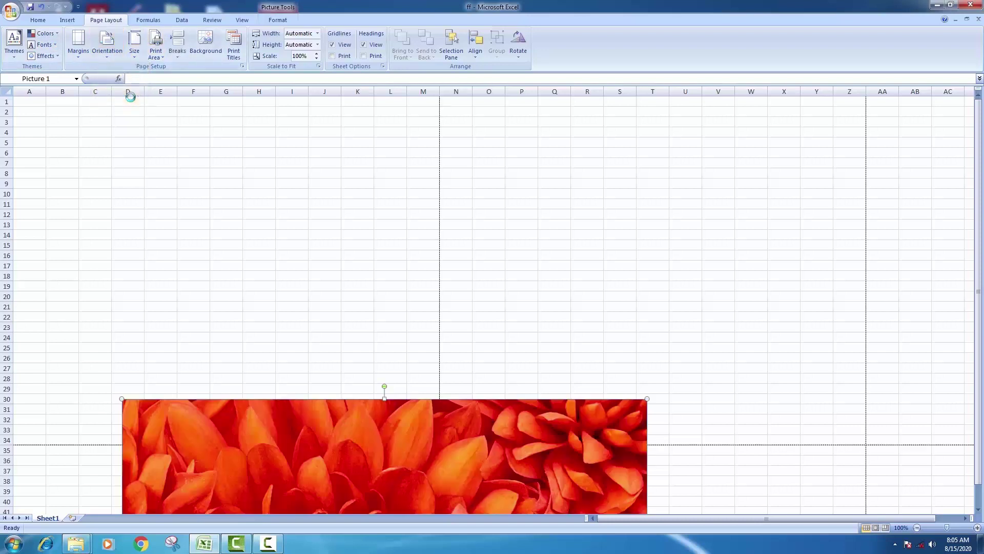
pyautogui.click(110, 54)
pyautogui.click(123, 75)
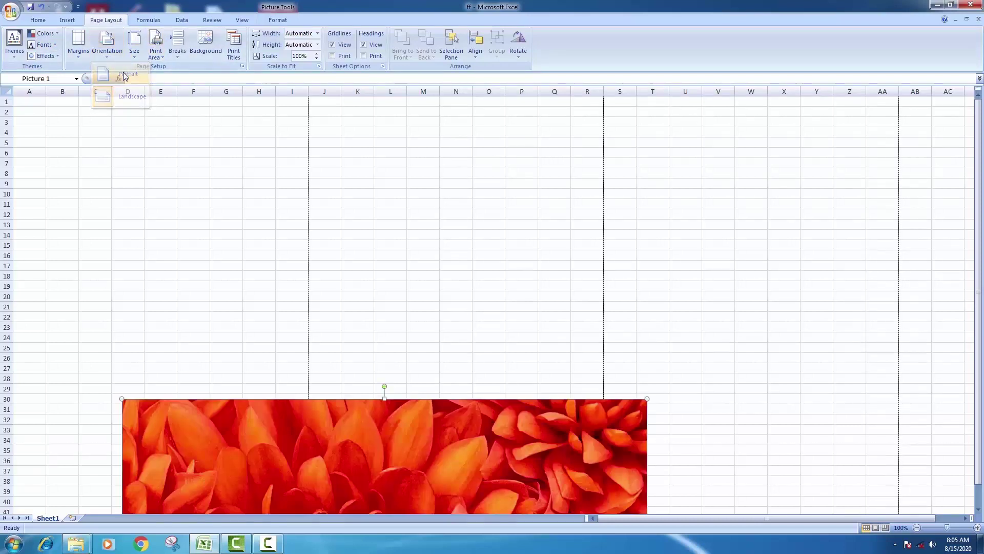
pyautogui.click(78, 61)
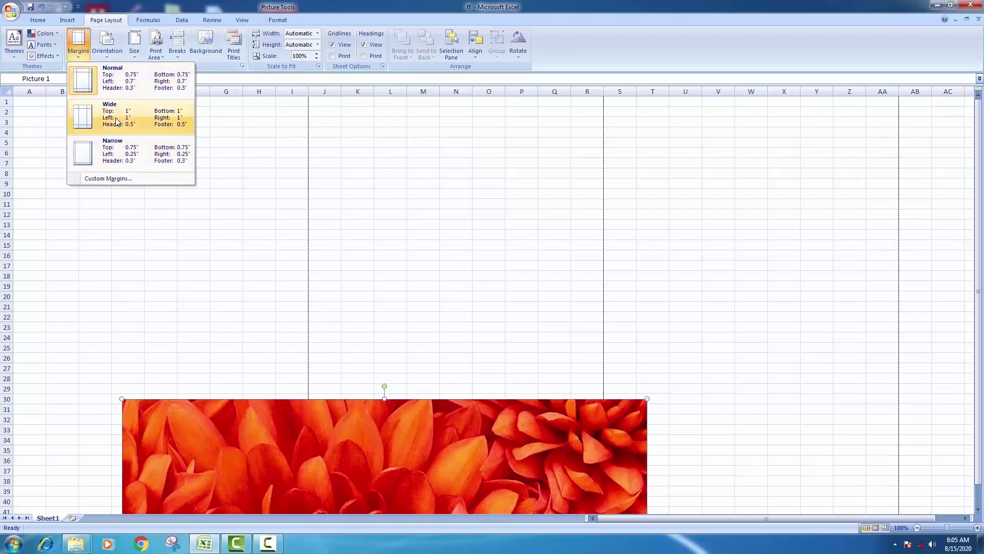
pyautogui.click(78, 60)
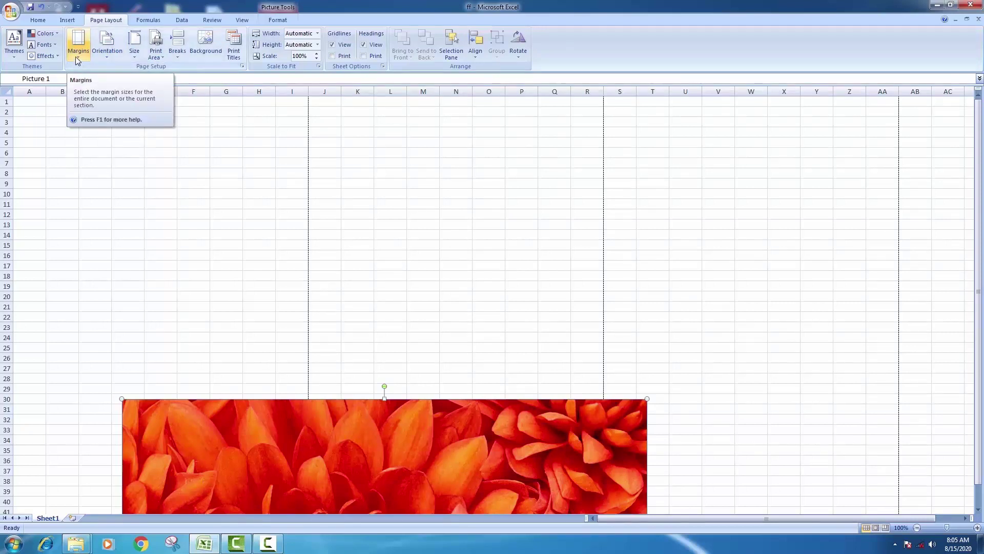
# - Set the paper size to A4, check the Print Area options, then pick a paper size again
pyautogui.click(129, 57)
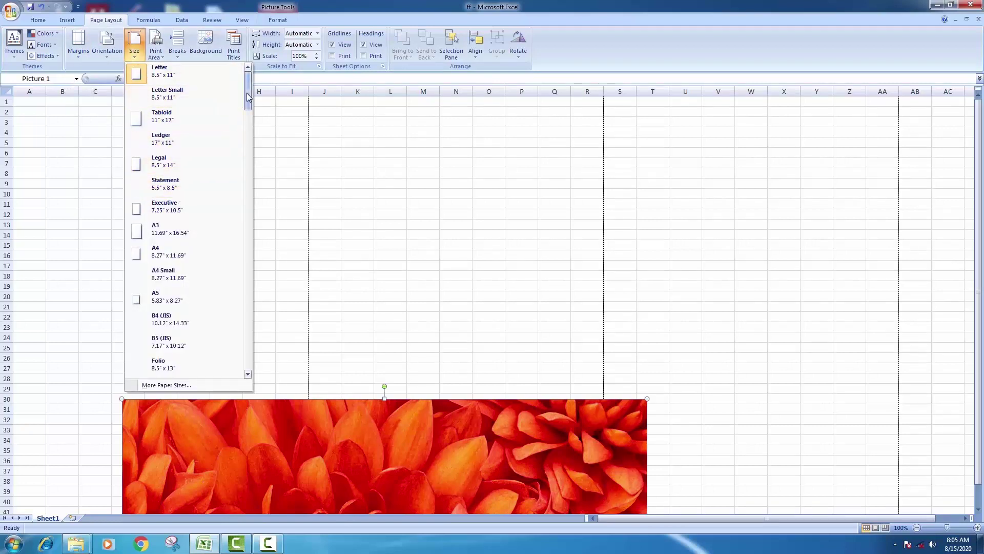
pyautogui.moveTo(247, 94); pyautogui.dragTo(247, 113)
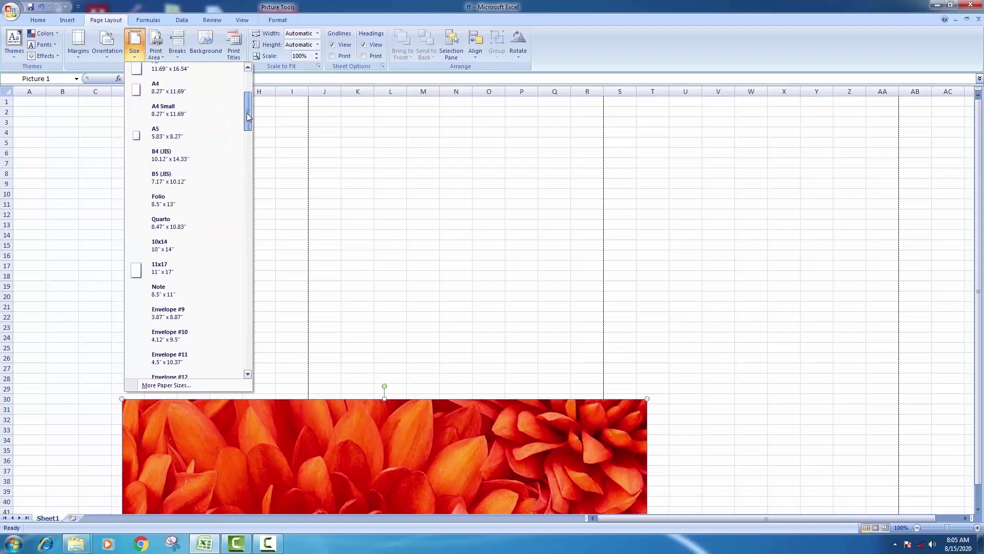
pyautogui.click(167, 90)
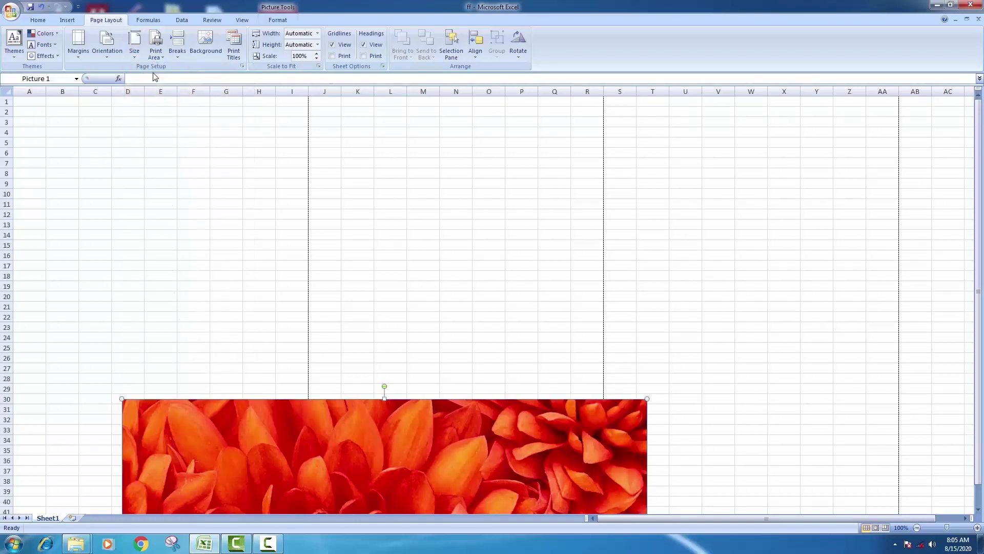
pyautogui.click(160, 55)
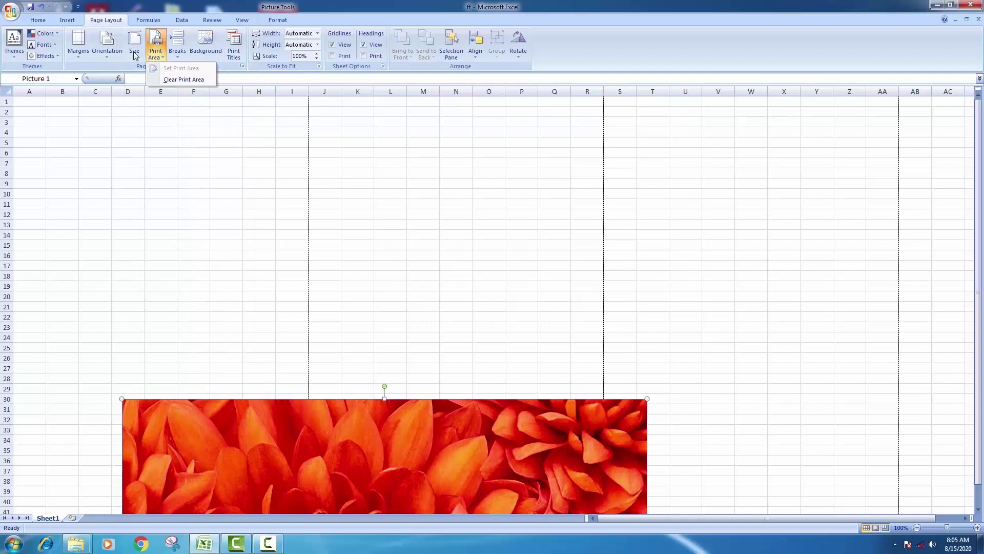
pyautogui.click(135, 54)
pyautogui.click(158, 77)
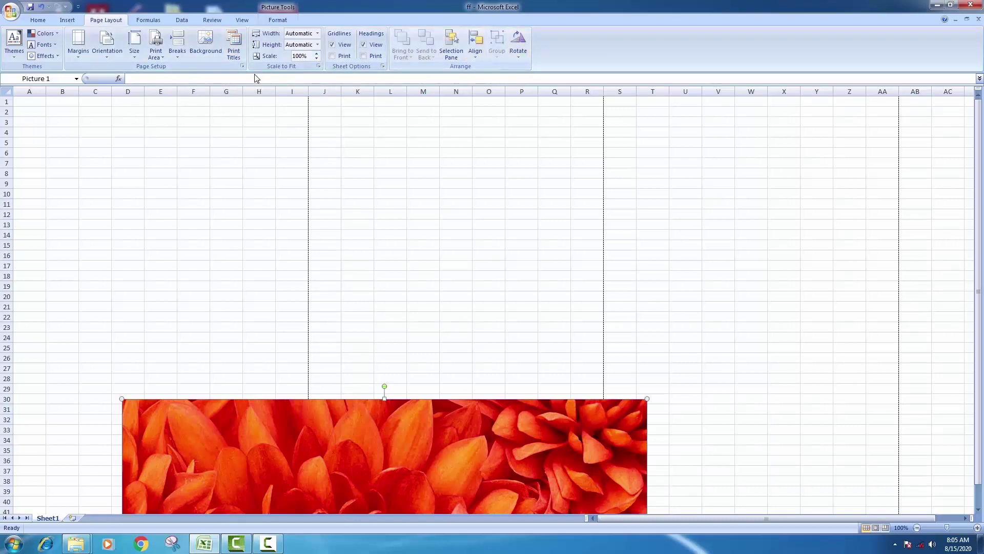
# - View the Formulas tab, select cell H4 to deselect the picture, then show the Data tab
pyautogui.click(148, 19)
pyautogui.click(259, 132)
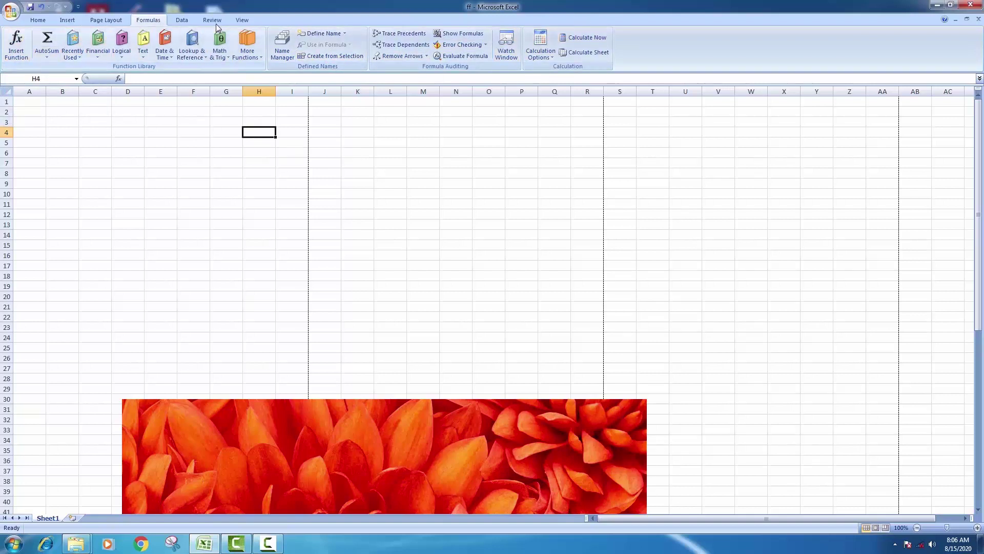
pyautogui.click(183, 23)
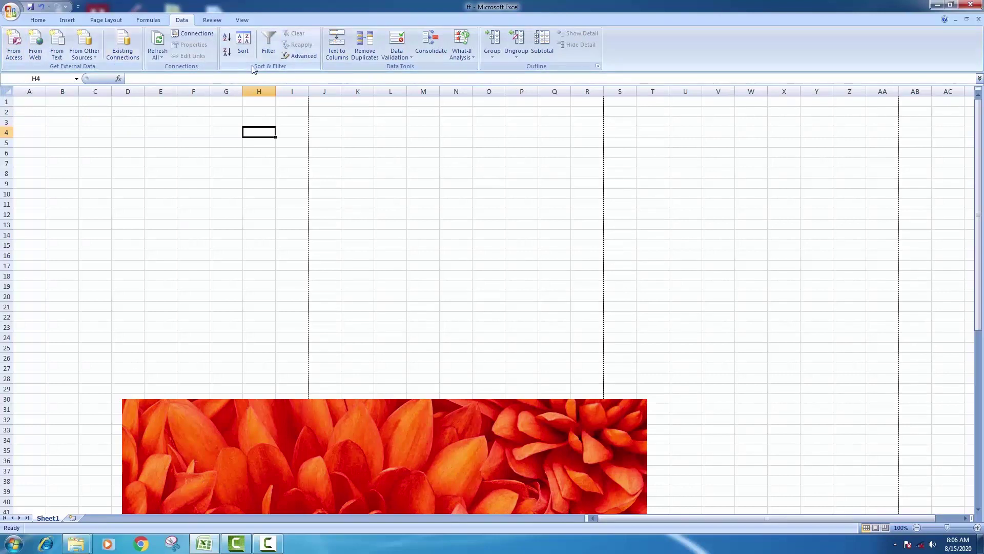
# - Try sorting the empty sheet twice from the Data tab, then switch to the Review tab
pyautogui.click(32, 22)
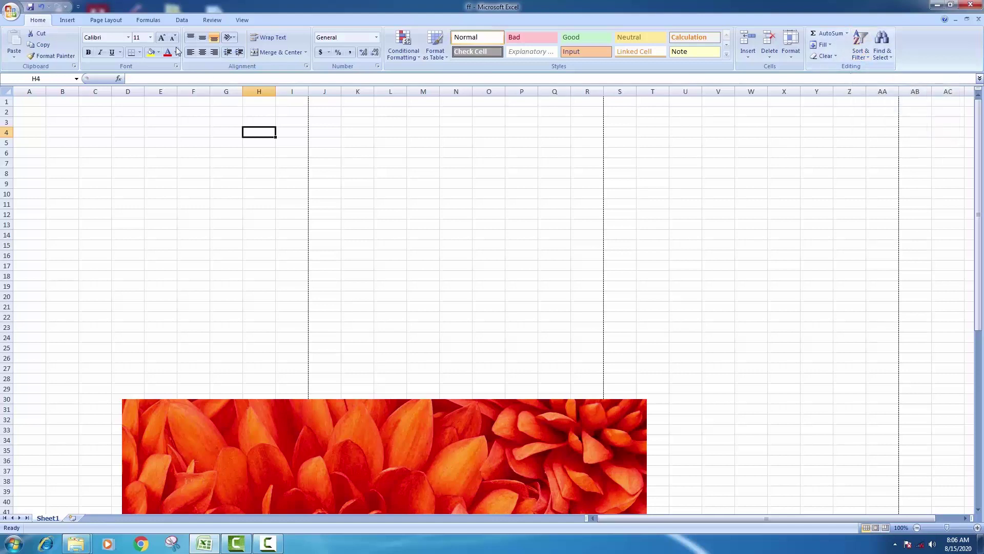
pyautogui.click(183, 20)
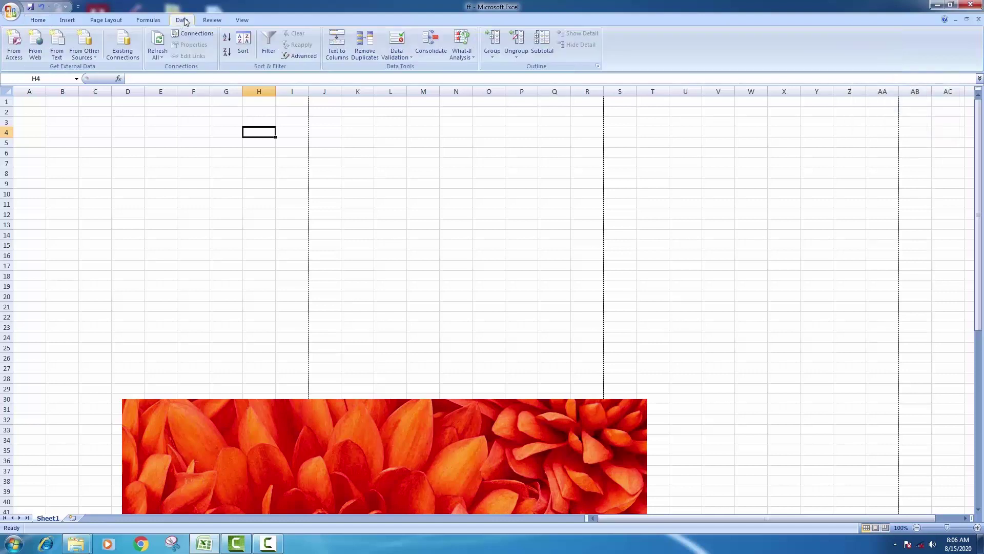
pyautogui.click(243, 49)
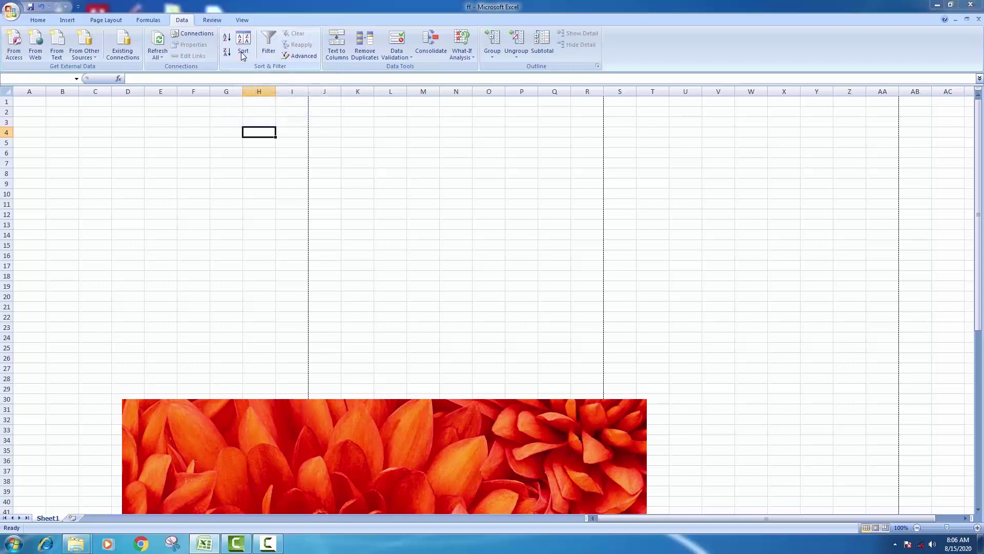
pyautogui.click(664, 254)
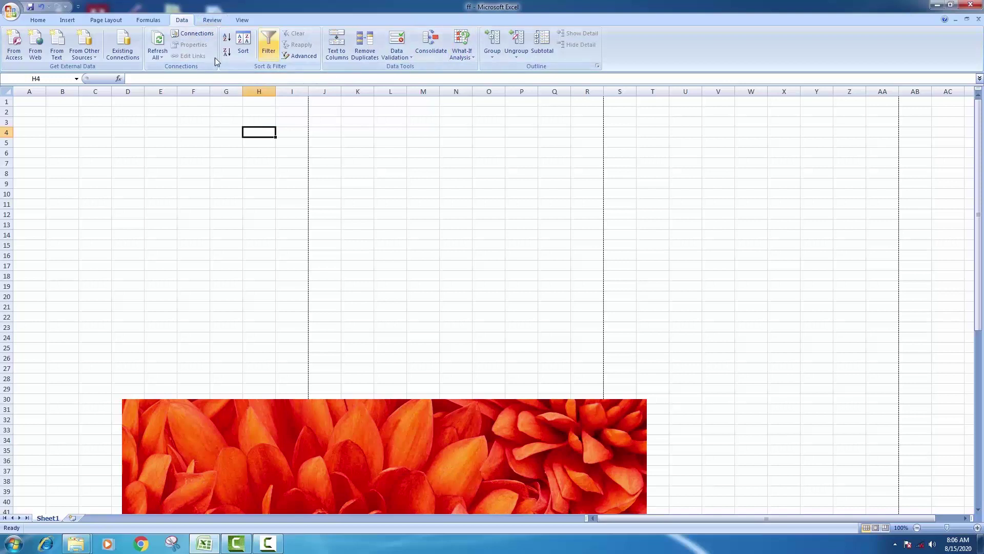
pyautogui.click(207, 19)
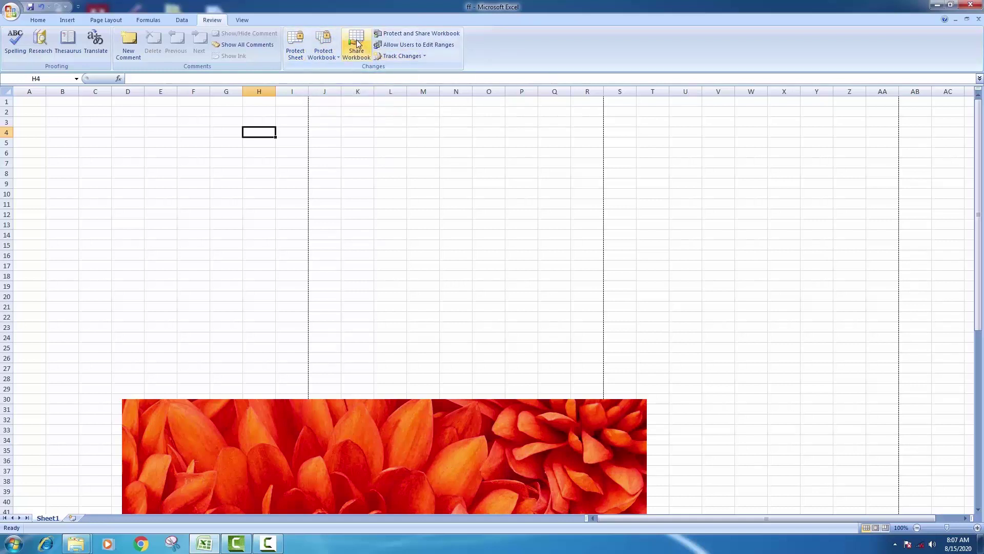
# - On the View tab, look over the Freeze Panes choices without applying any
pyautogui.click(241, 20)
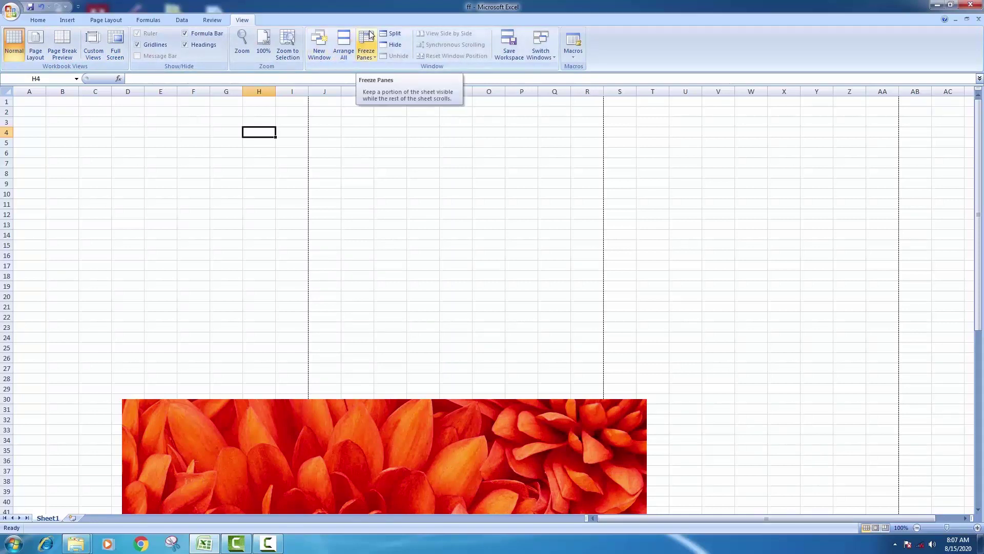
pyautogui.click(373, 54)
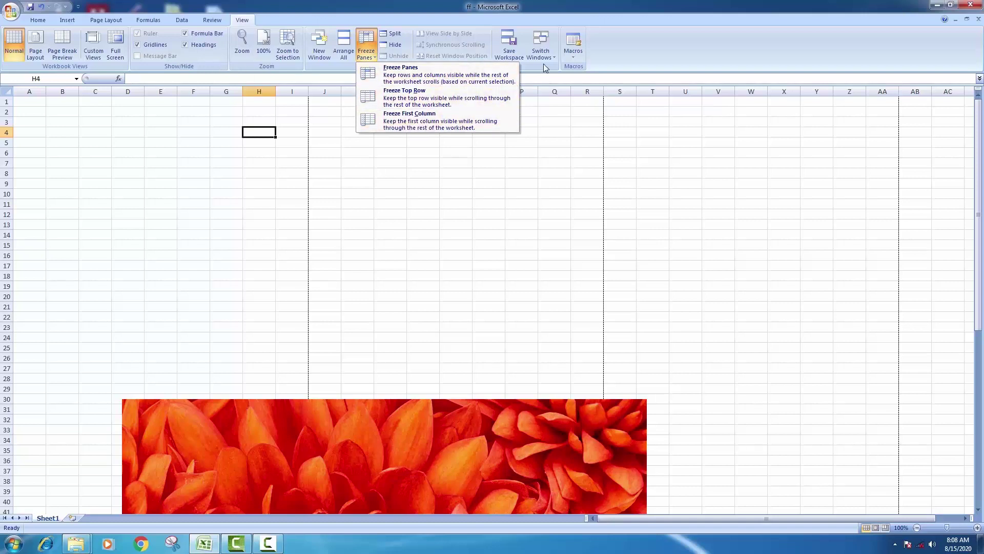
pyautogui.click(648, 57)
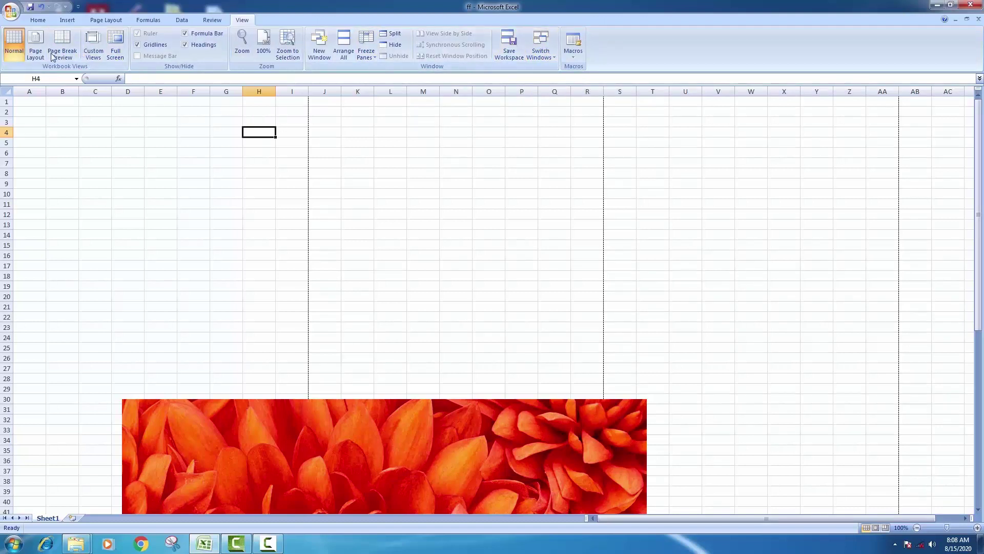
# - Cycle through the Home, Insert, Page Layout, Formulas and Data ribbon tabs
pyautogui.click(34, 19)
pyautogui.click(65, 23)
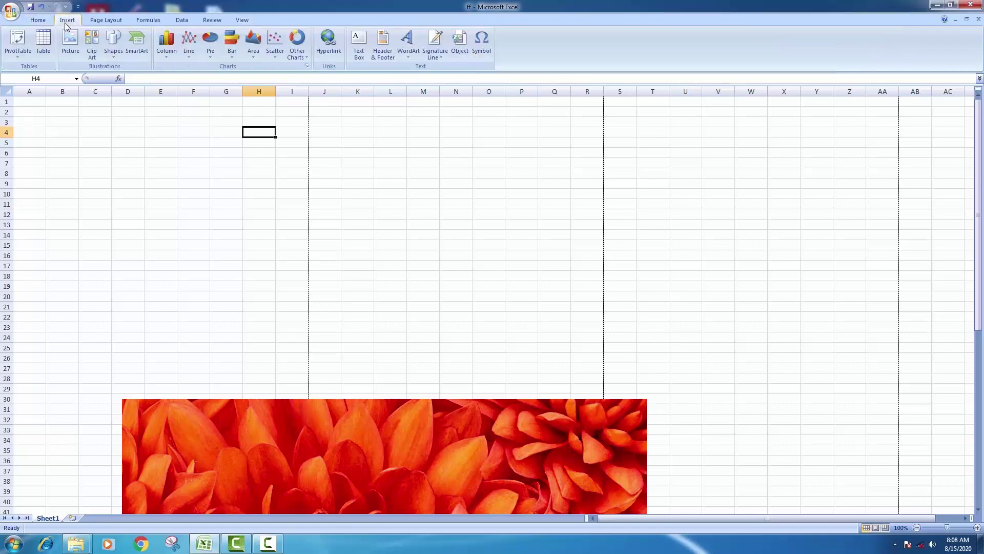
pyautogui.click(106, 19)
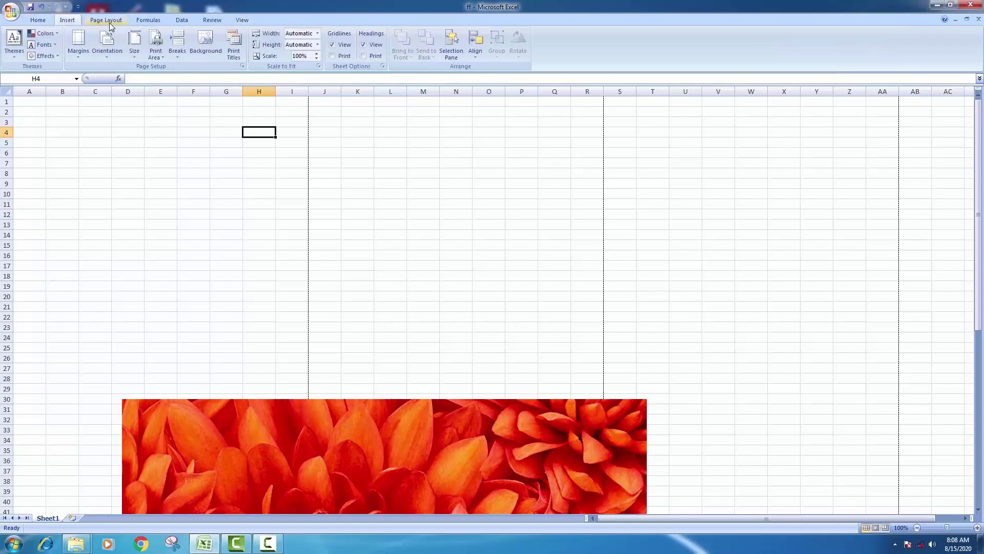
pyautogui.click(144, 18)
pyautogui.click(180, 19)
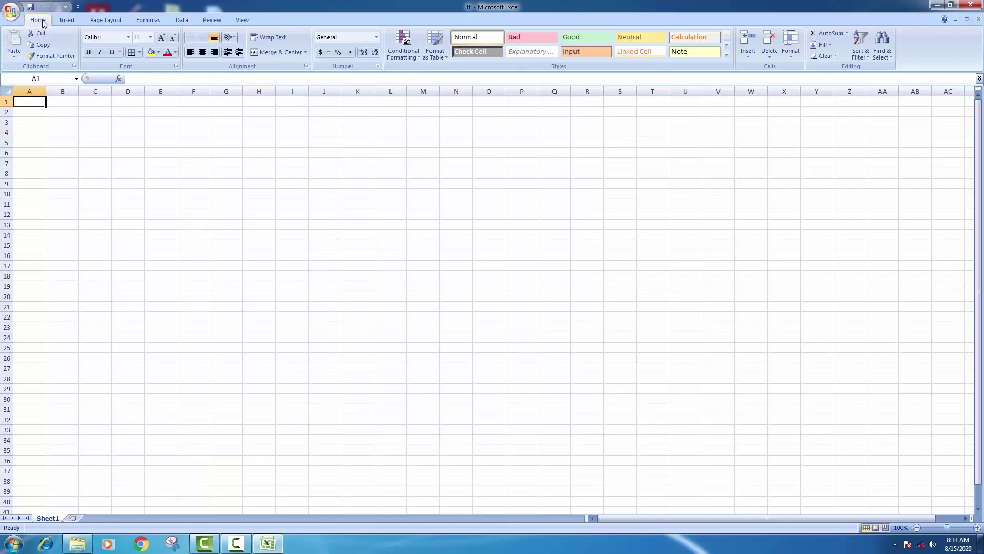
# - Add Quick Print and Spelling to the Quick Access Toolbar
pyautogui.click(103, 21)
pyautogui.click(69, 22)
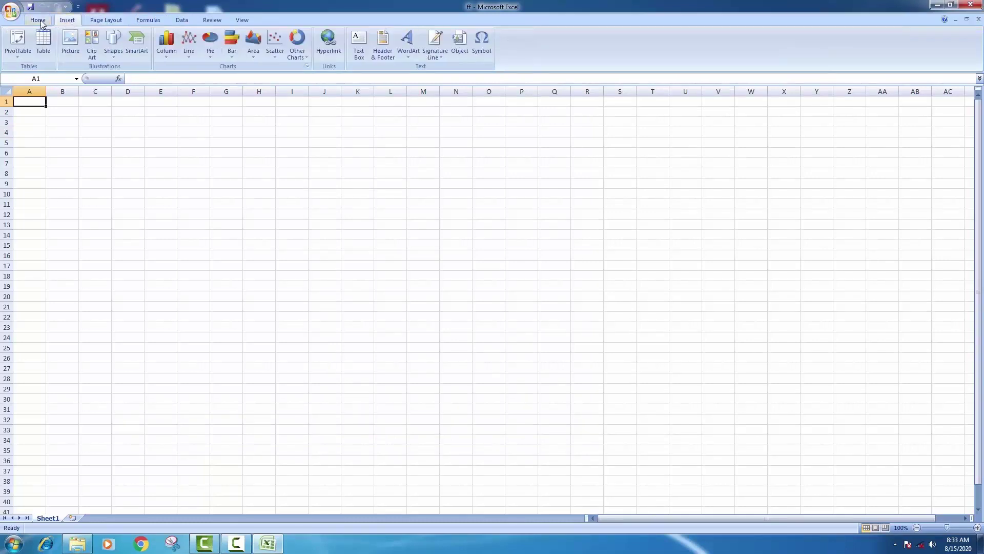
pyautogui.click(41, 22)
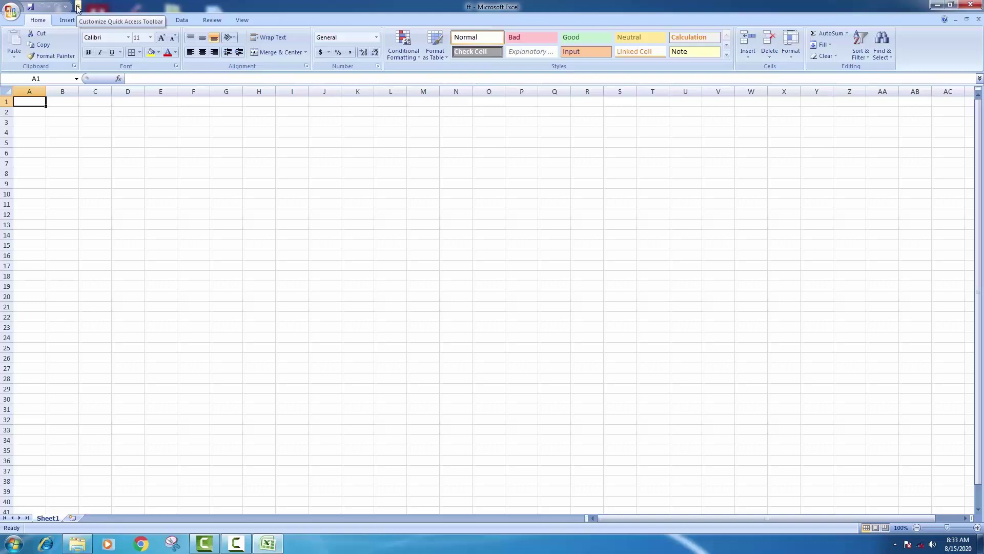
pyautogui.click(78, 8)
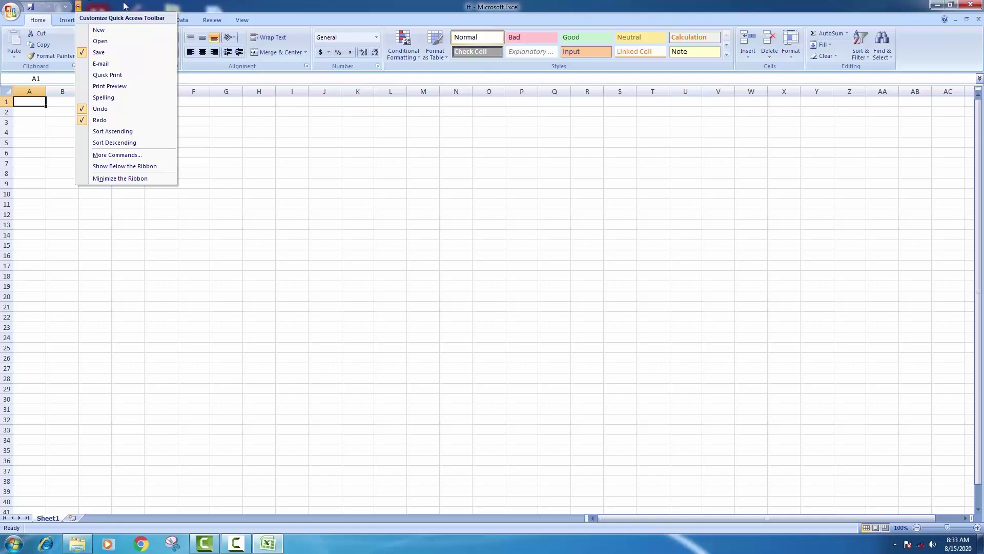
pyautogui.click(107, 77)
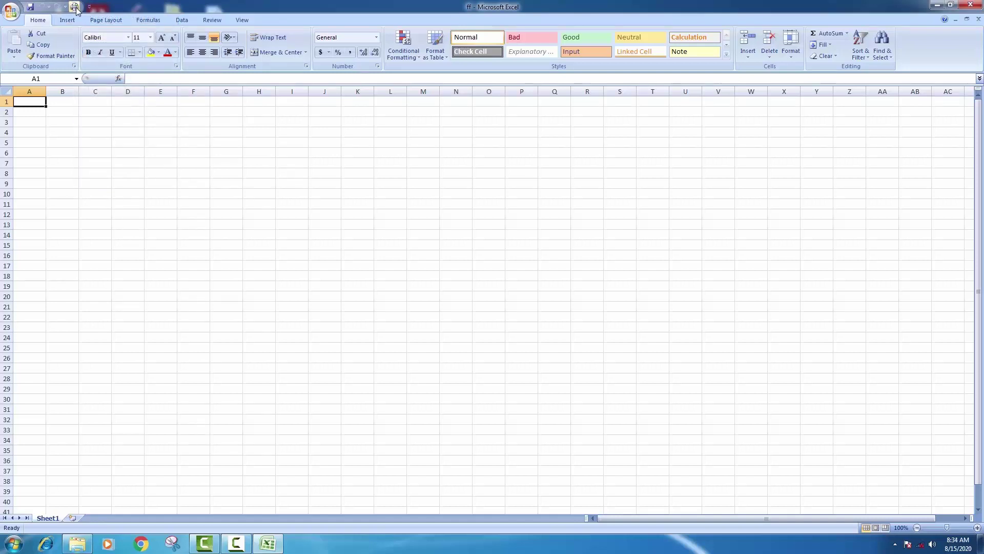
pyautogui.click(89, 6)
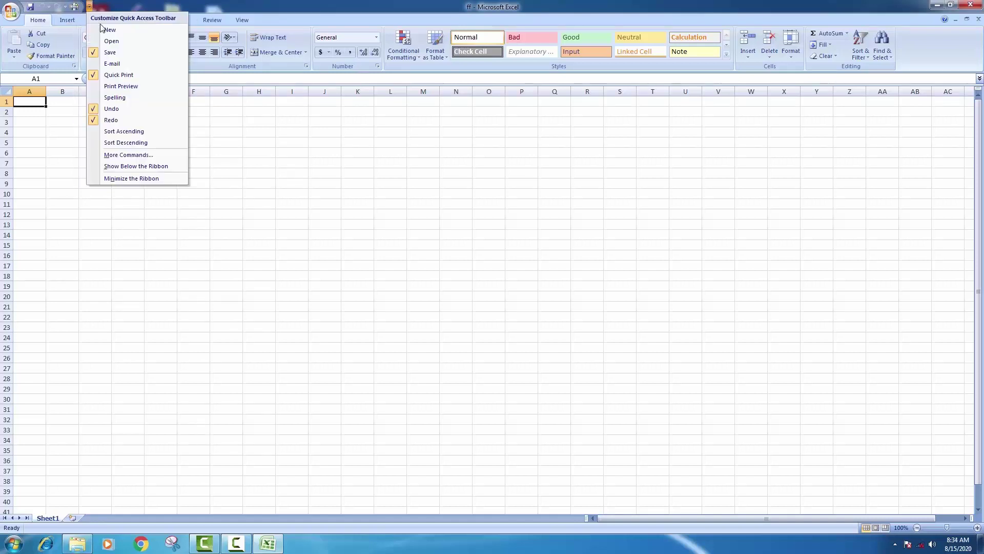
pyautogui.click(128, 97)
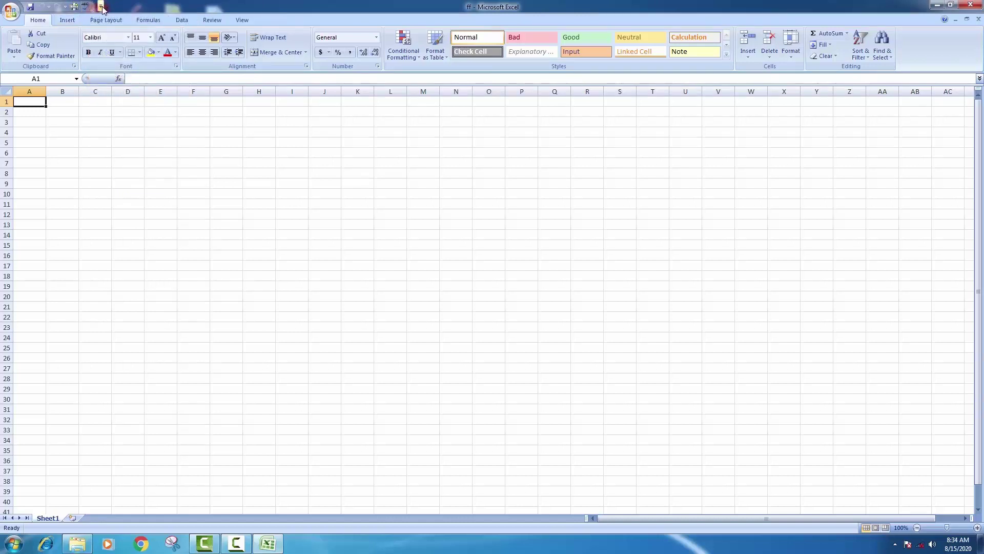
# - Remove Quick Print from the toolbar and bring up the More Commands customisation settings
pyautogui.click(100, 6)
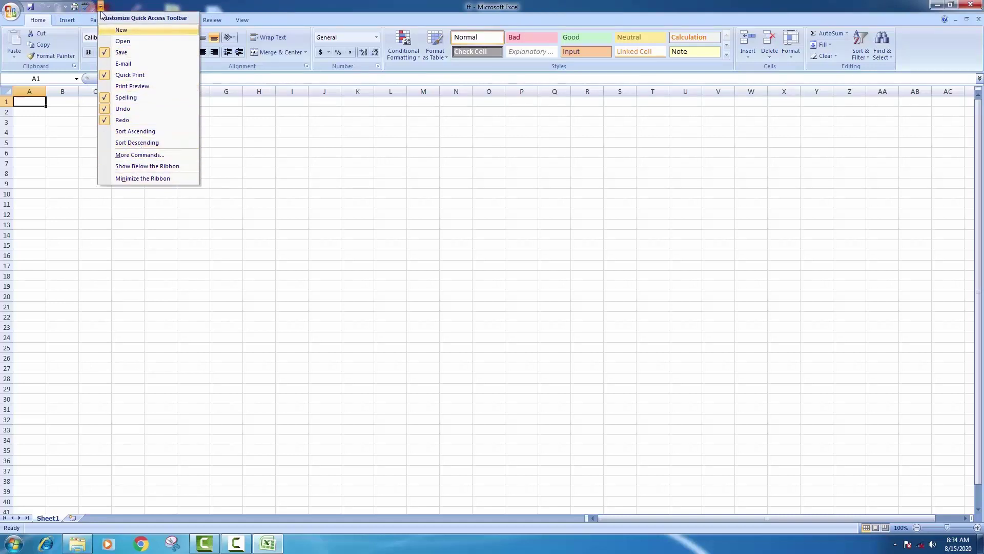
pyautogui.rightClick(75, 9)
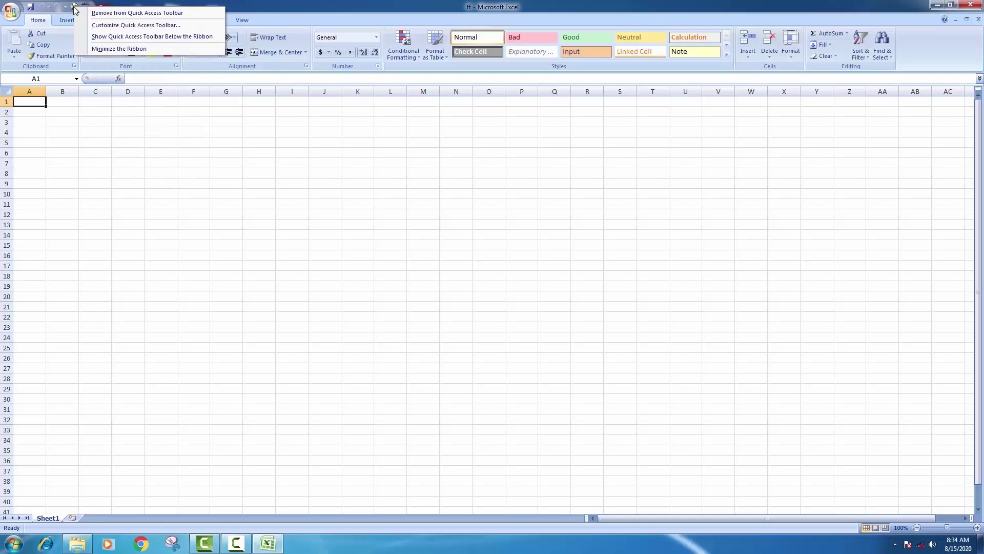
pyautogui.click(108, 13)
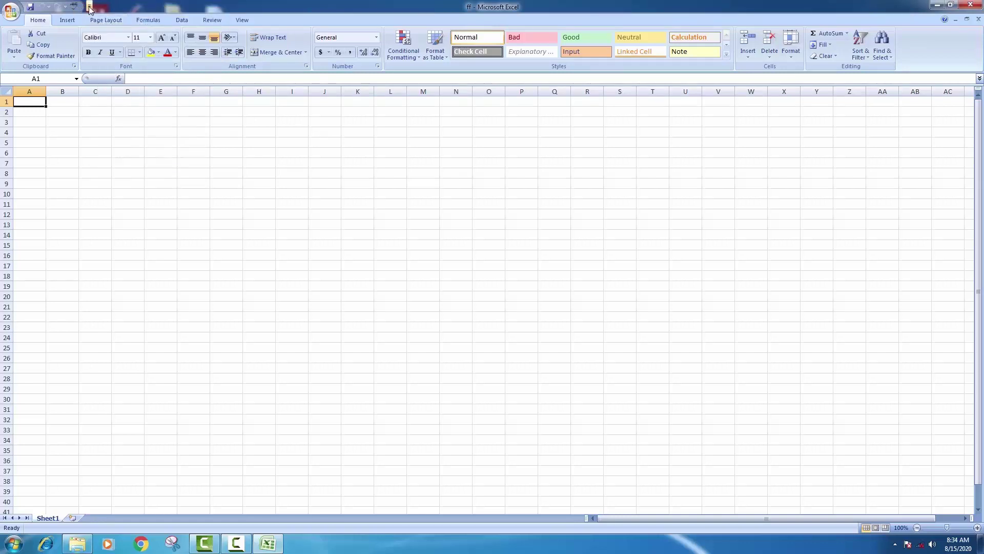
pyautogui.click(89, 7)
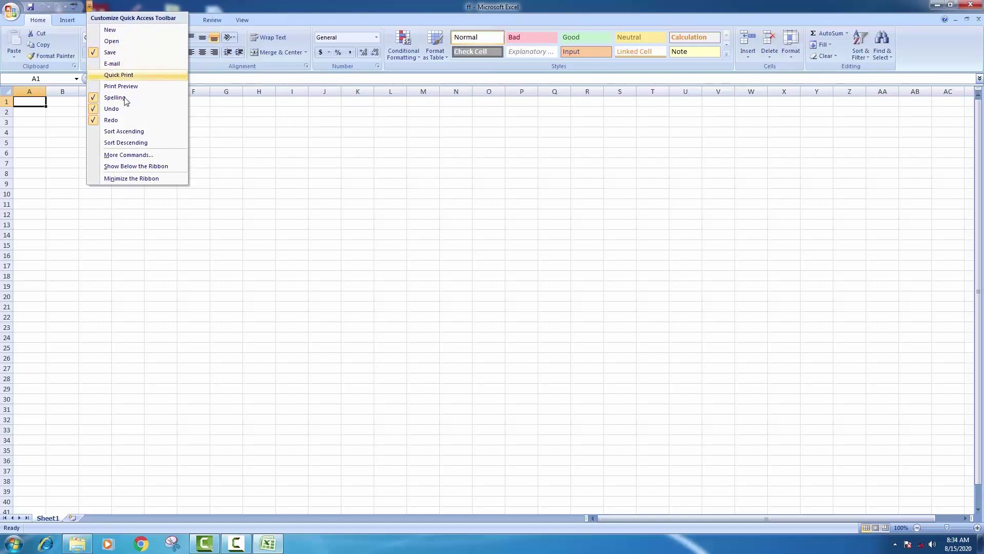
pyautogui.click(134, 159)
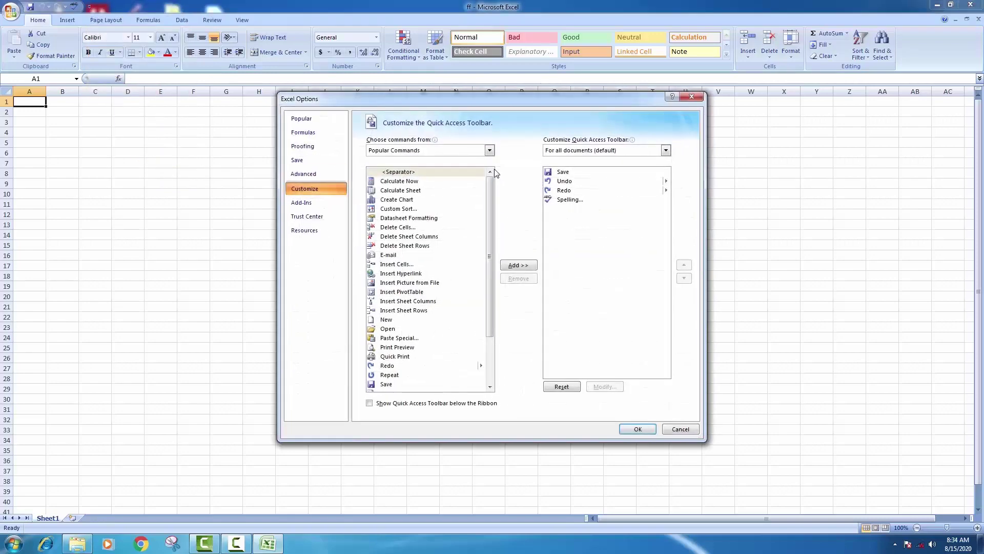
# - Browse the Popular, Formulas and Customize pages of Excel Options
pyautogui.click(315, 127)
pyautogui.click(307, 132)
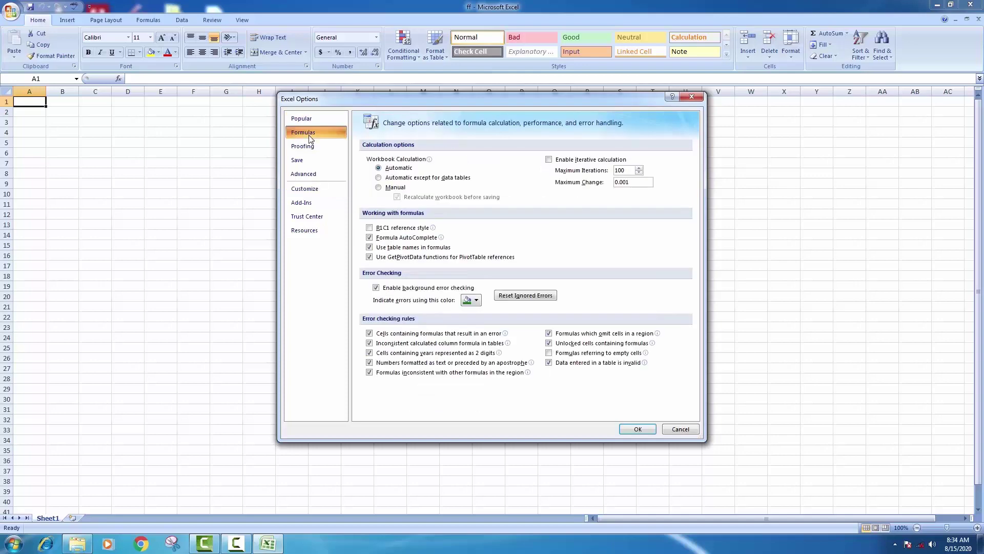
pyautogui.click(310, 188)
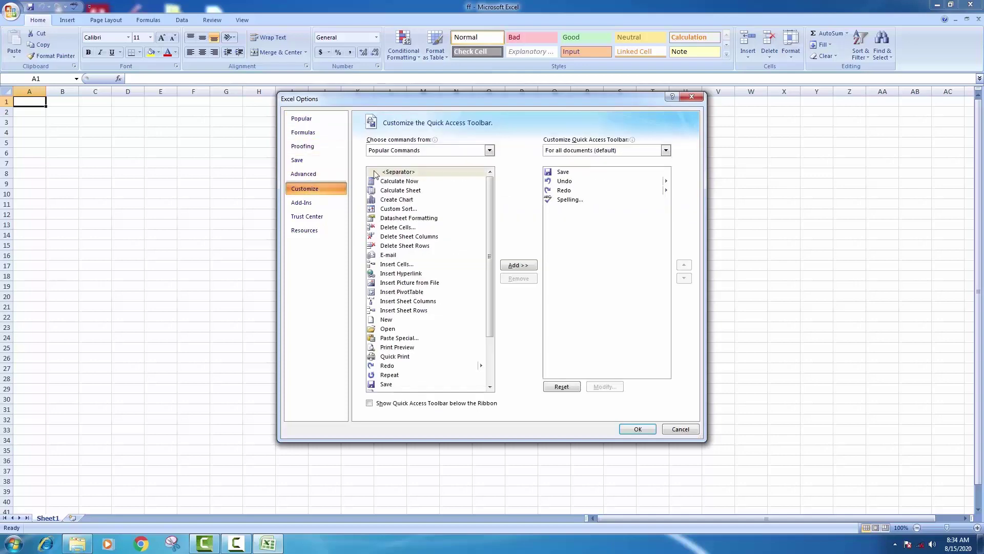
# - View the Home Tab and Insert Tab command lists, then cancel without changes
pyautogui.click(489, 150)
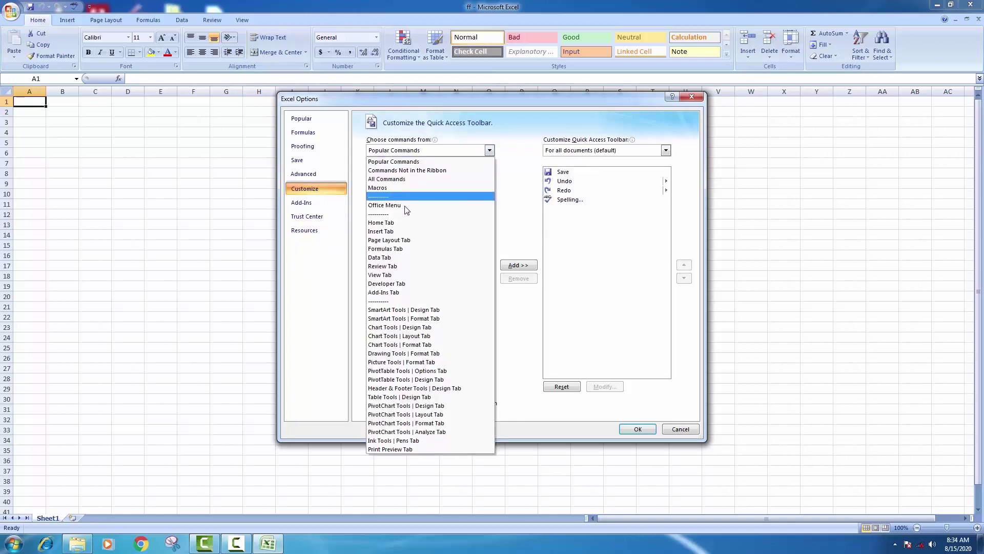
pyautogui.click(403, 224)
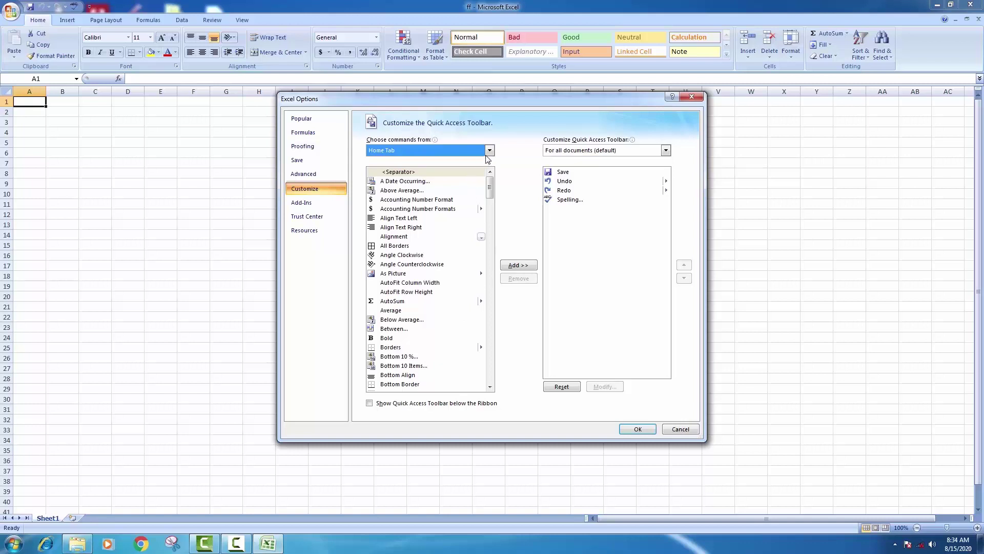
pyautogui.click(490, 151)
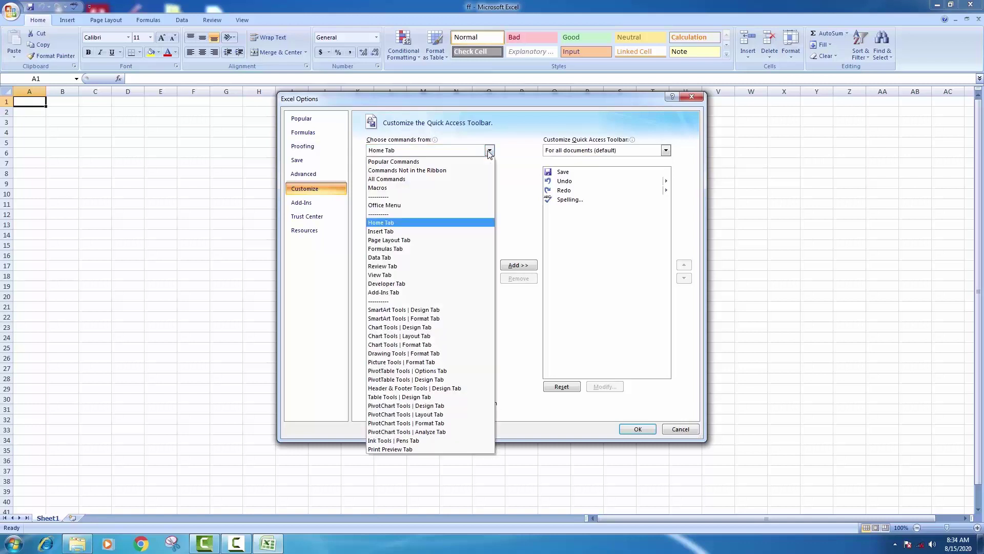
pyautogui.click(439, 234)
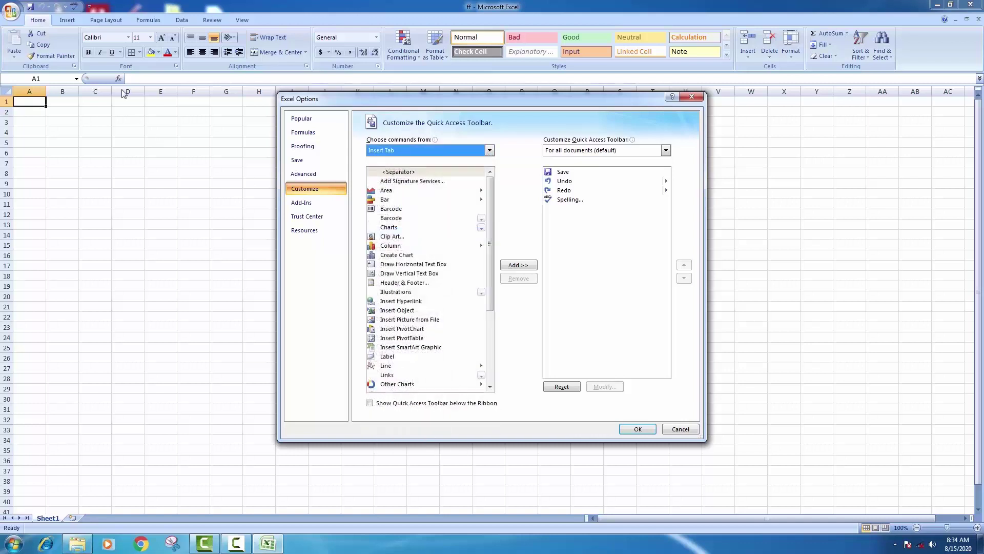
pyautogui.click(678, 428)
# - Show the Insert ribbon tab, then open the Quick Access Toolbar's More Commands settings
pyautogui.click(67, 20)
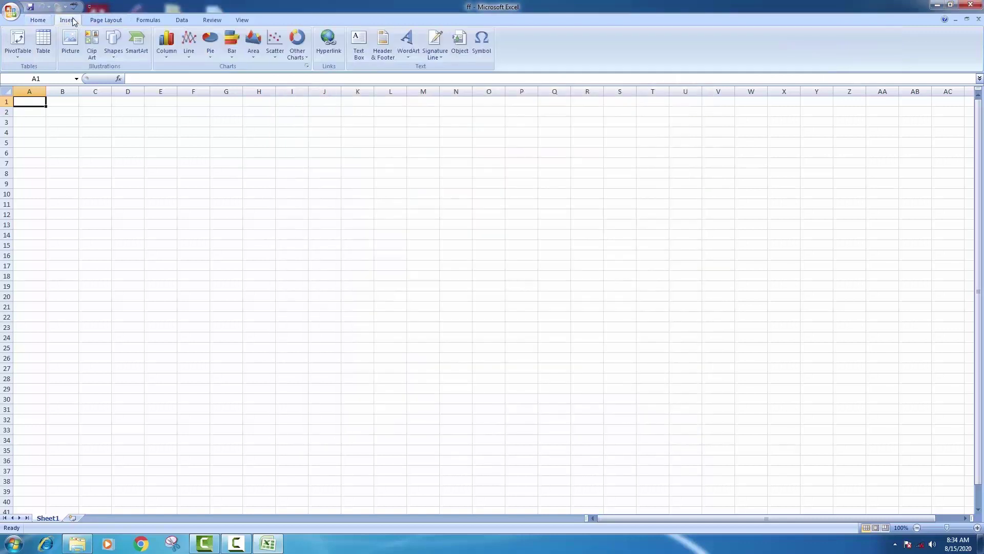
pyautogui.click(89, 6)
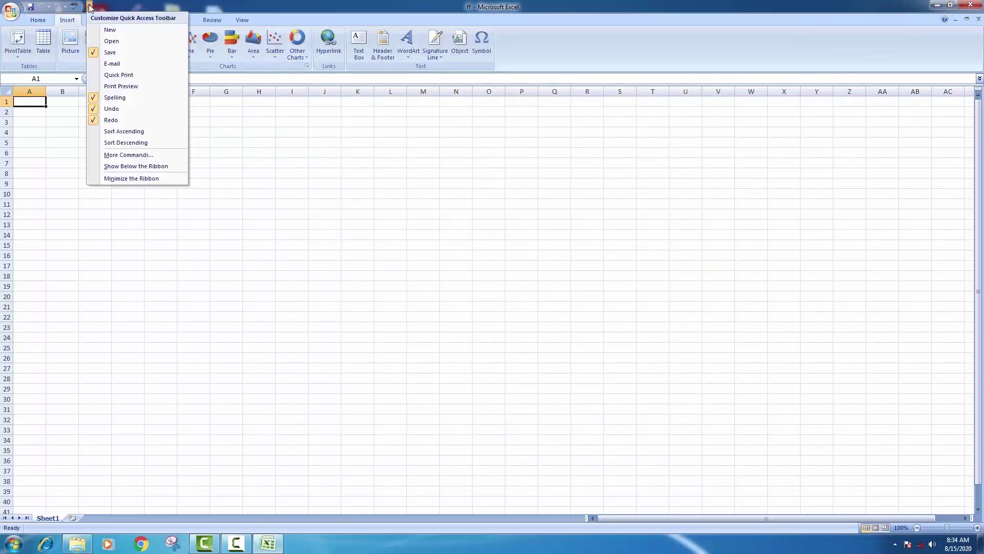
pyautogui.click(130, 155)
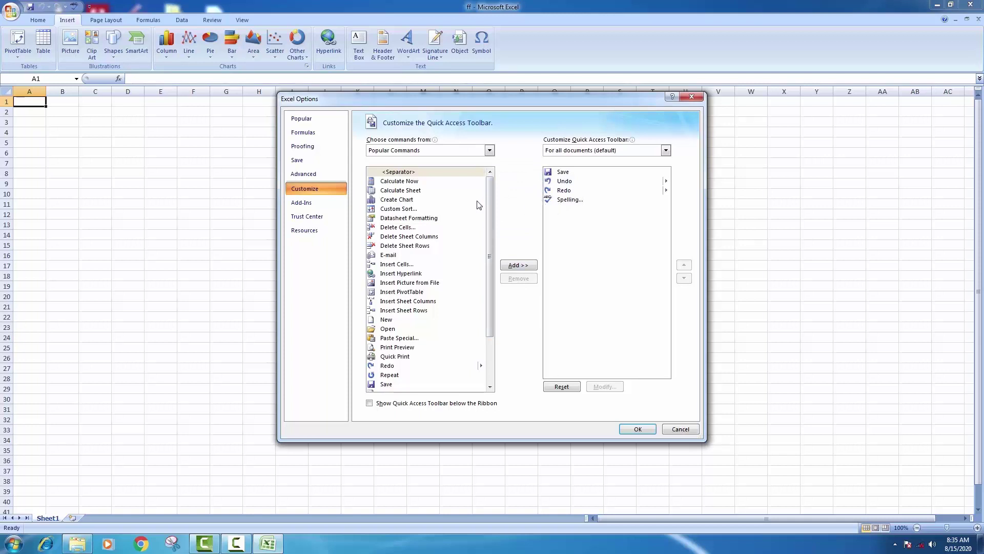
pyautogui.moveTo(488, 198); pyautogui.dragTo(491, 233)
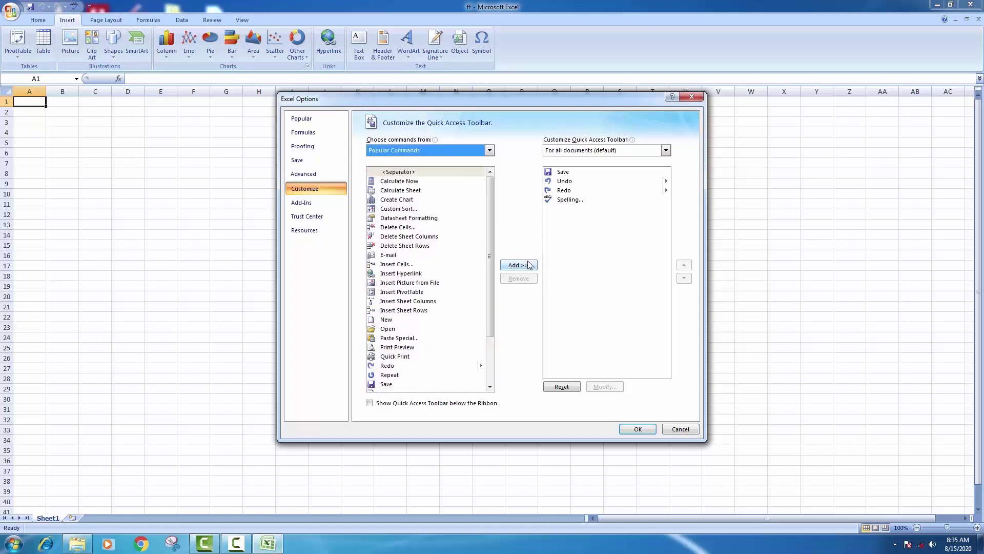
pyautogui.moveTo(488, 208); pyautogui.dragTo(485, 245)
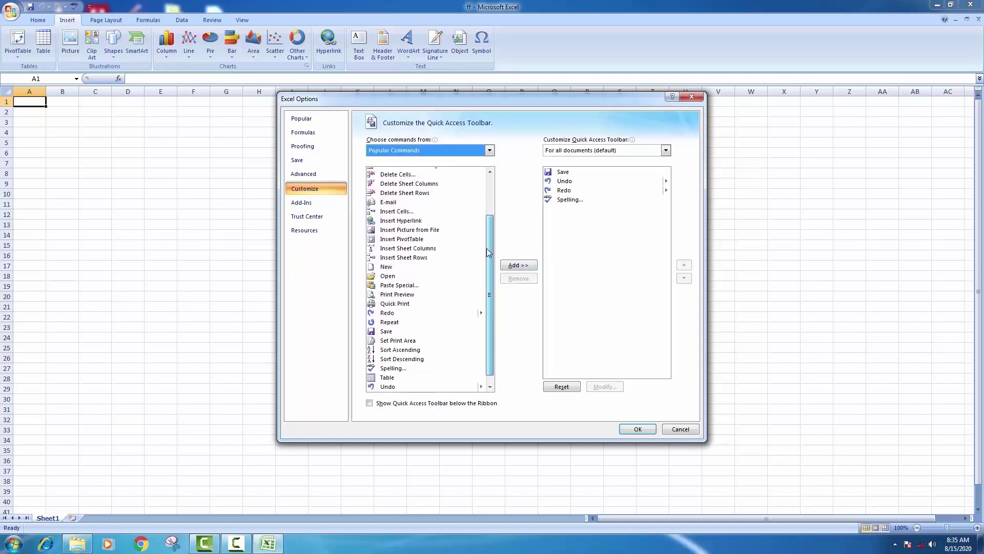
# - Add AutoSum from the Home Tab command list to the Quick Access Toolbar
pyautogui.click(489, 150)
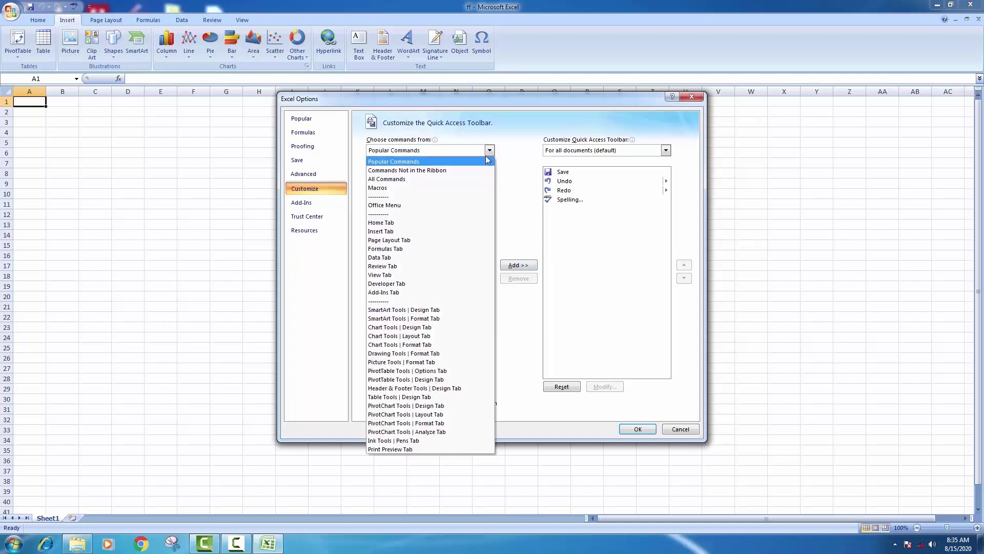
pyautogui.click(413, 226)
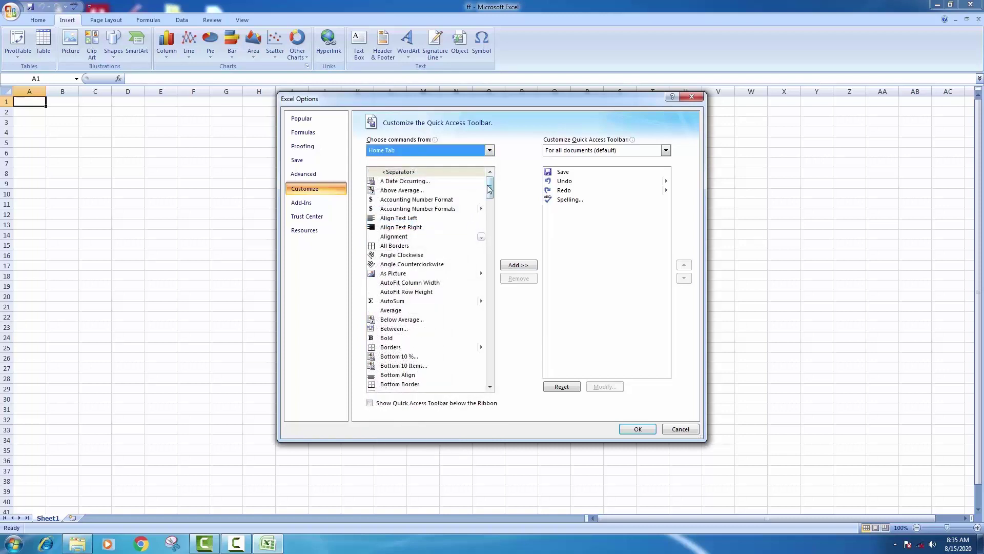
pyautogui.click(390, 302)
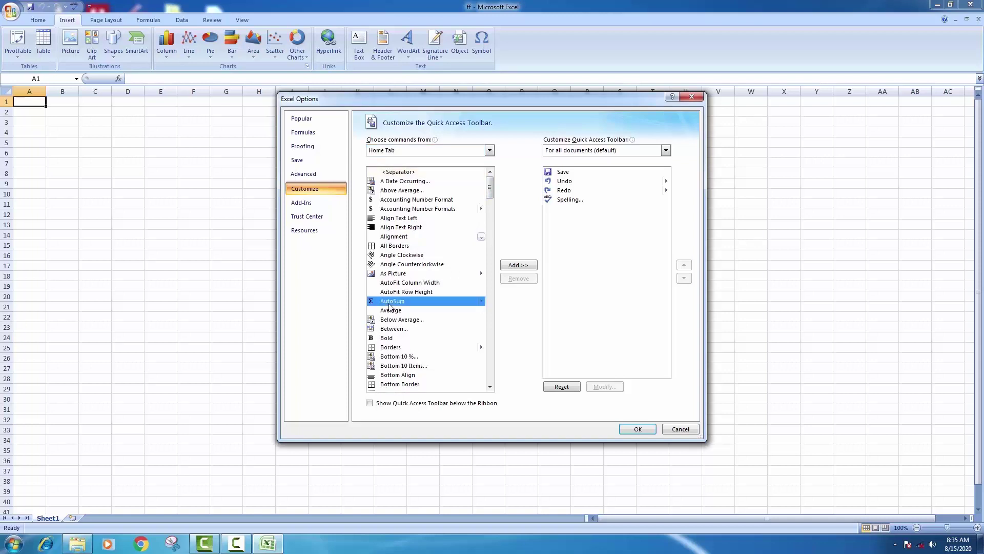
pyautogui.click(514, 266)
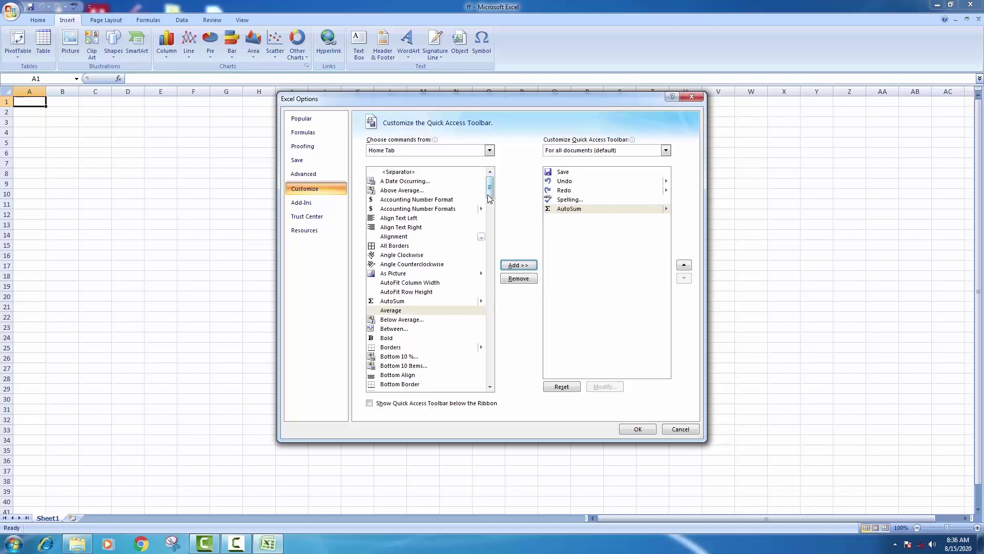
# - Add Font Color to the Quick Access Toolbar list, then remove it again
pyautogui.moveTo(489, 195); pyautogui.dragTo(491, 270)
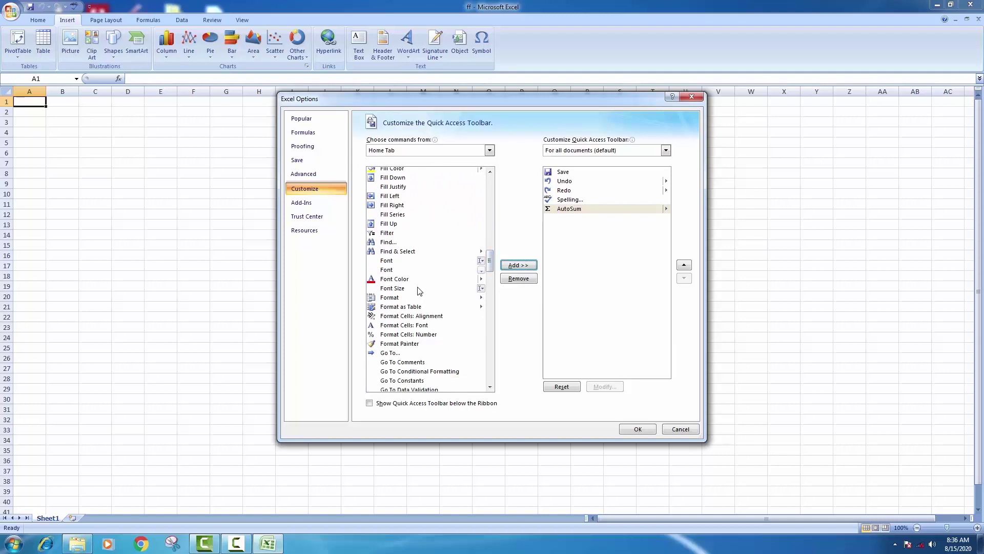
pyautogui.click(397, 281)
pyautogui.click(510, 265)
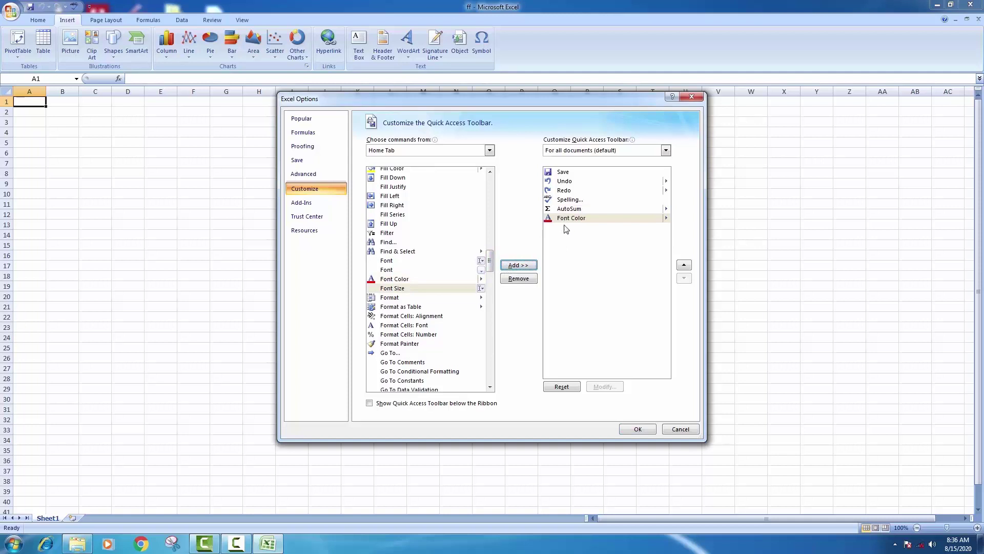
pyautogui.click(579, 217)
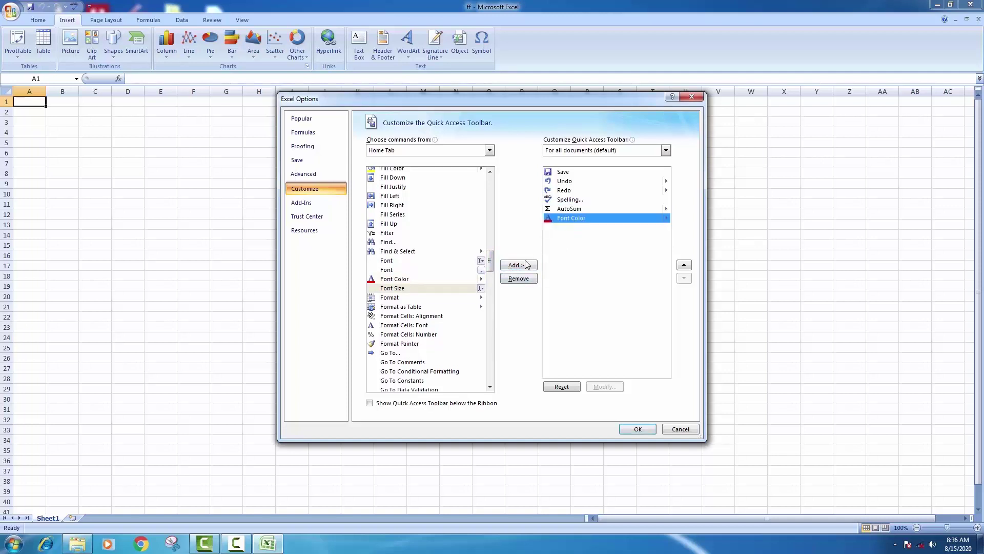
pyautogui.click(515, 280)
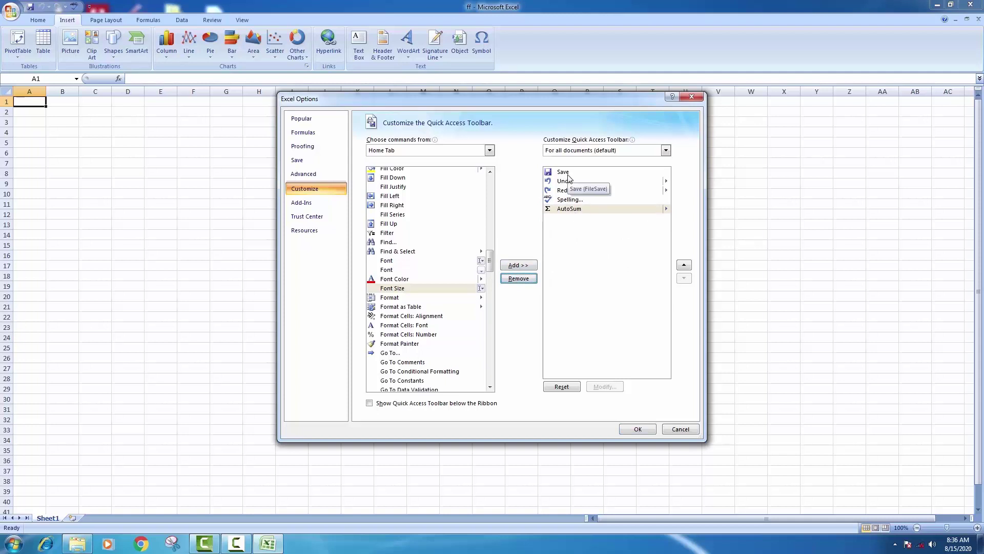
# - Reorder AutoSum to sit right after Save and apply with OK
pyautogui.click(578, 200)
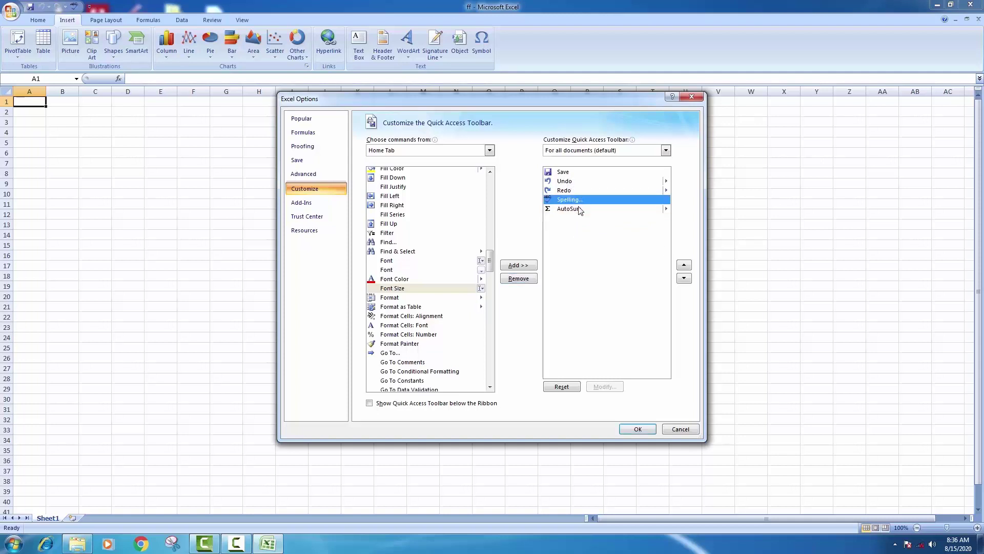
pyautogui.click(580, 209)
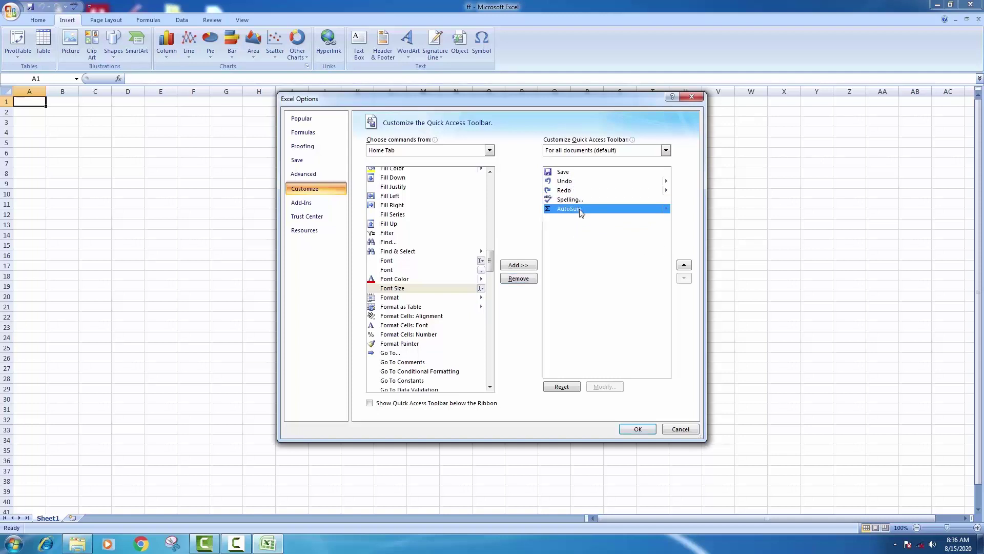
pyautogui.click(684, 265)
pyautogui.click(685, 265)
pyautogui.click(684, 265)
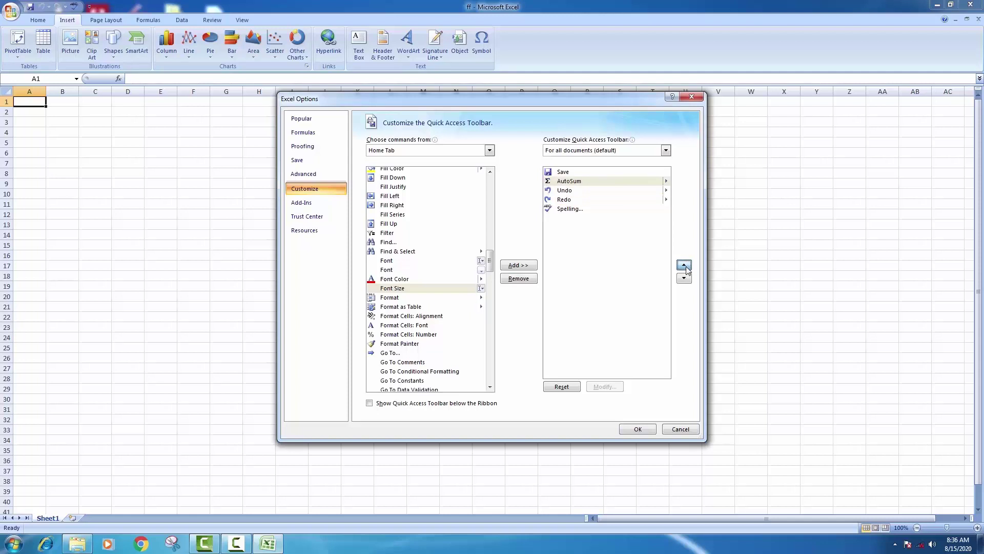
pyautogui.click(684, 265)
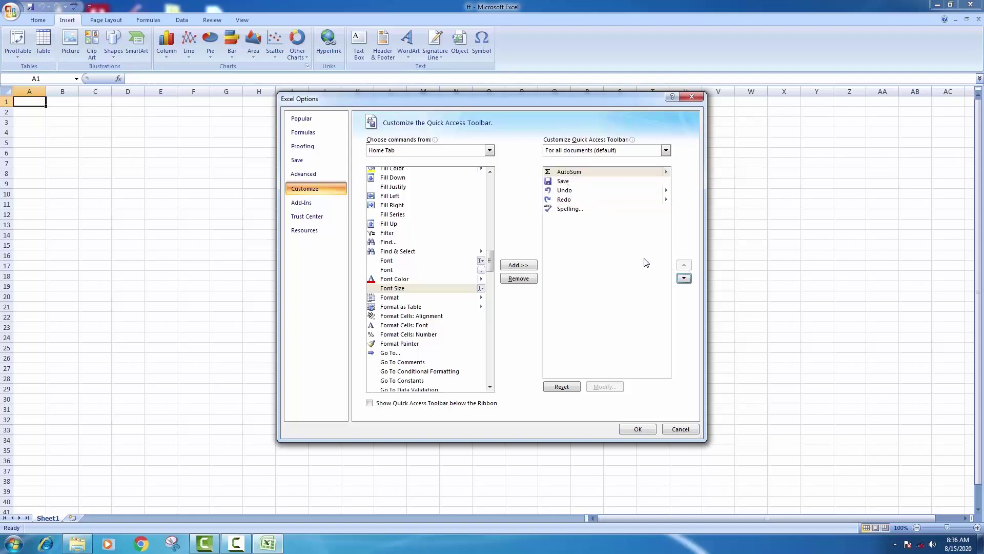
pyautogui.click(685, 277)
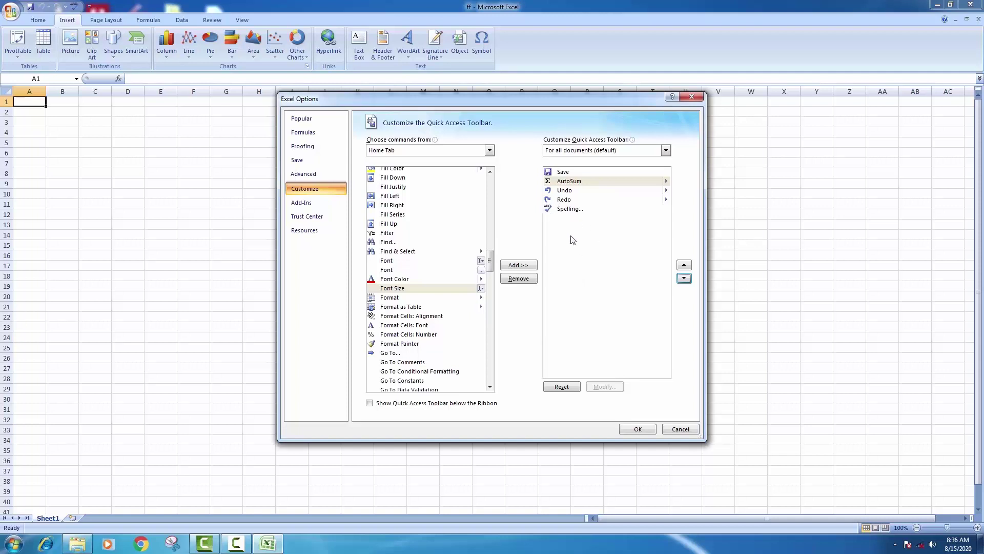
pyautogui.click(626, 429)
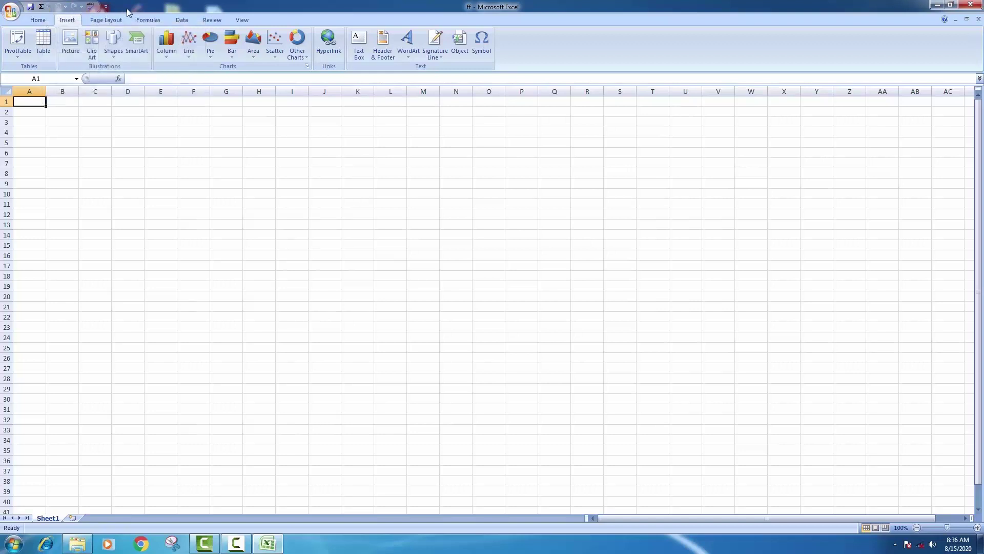
# - Move the Quick Access Toolbar below the ribbon, then back above it into the title bar
pyautogui.click(105, 7)
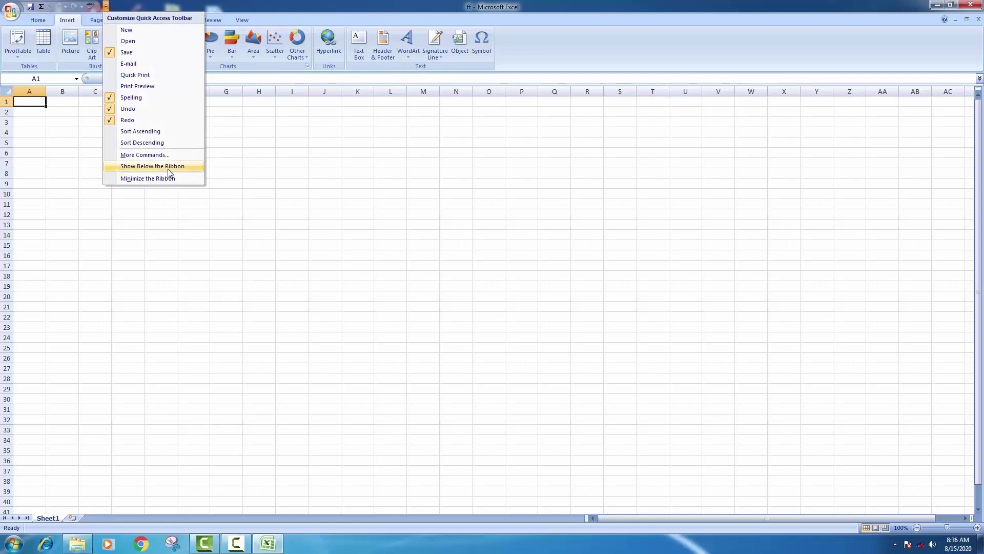
pyautogui.click(279, 10)
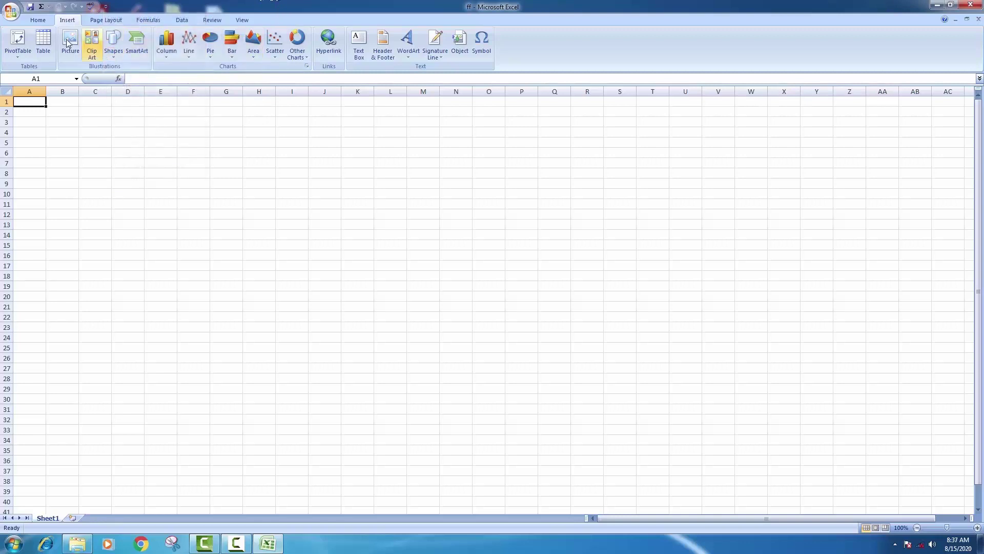
pyautogui.click(106, 8)
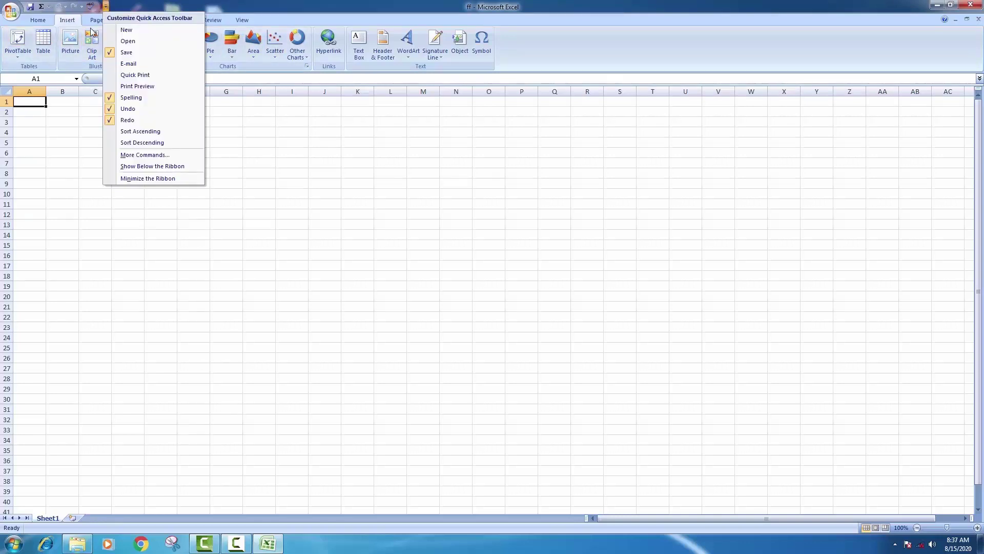
pyautogui.click(143, 167)
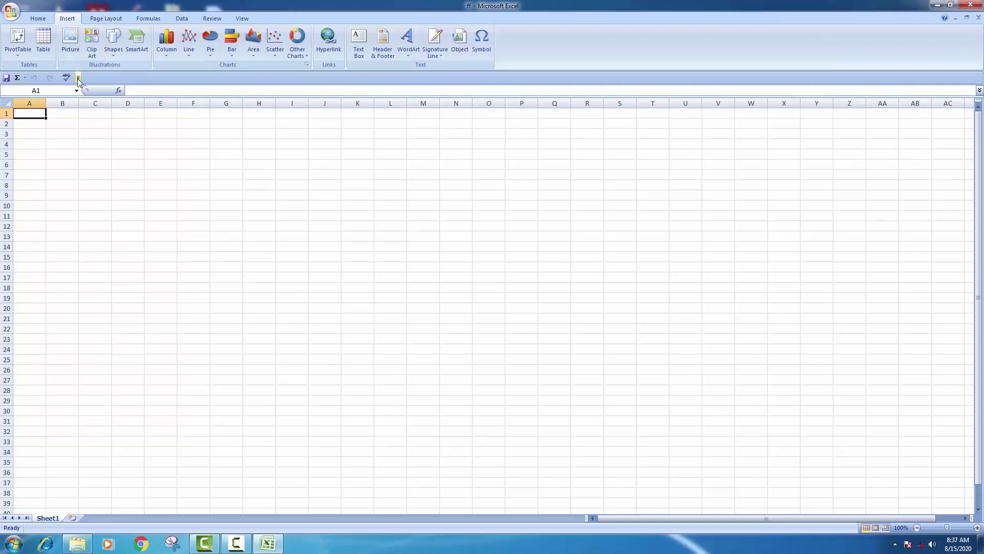
pyautogui.click(78, 79)
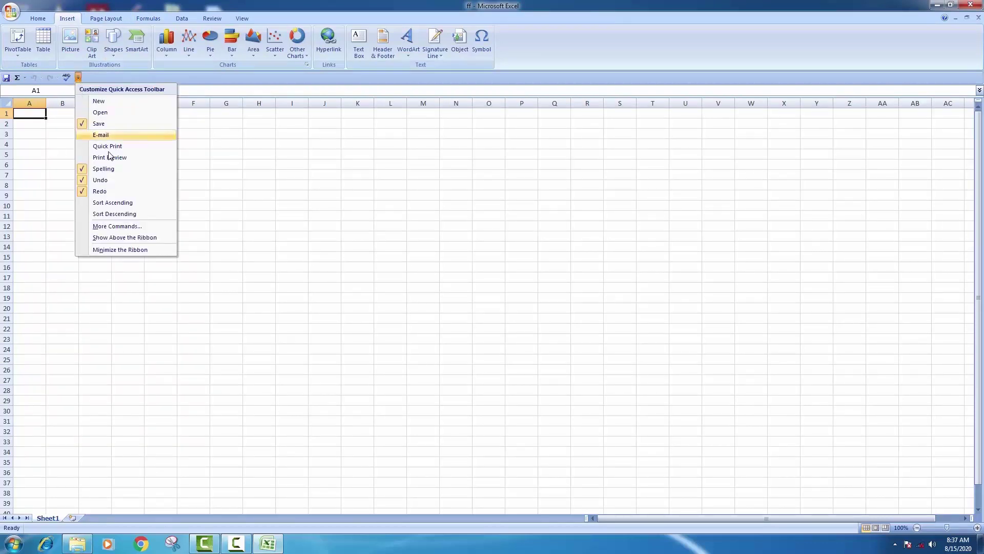
pyautogui.click(124, 237)
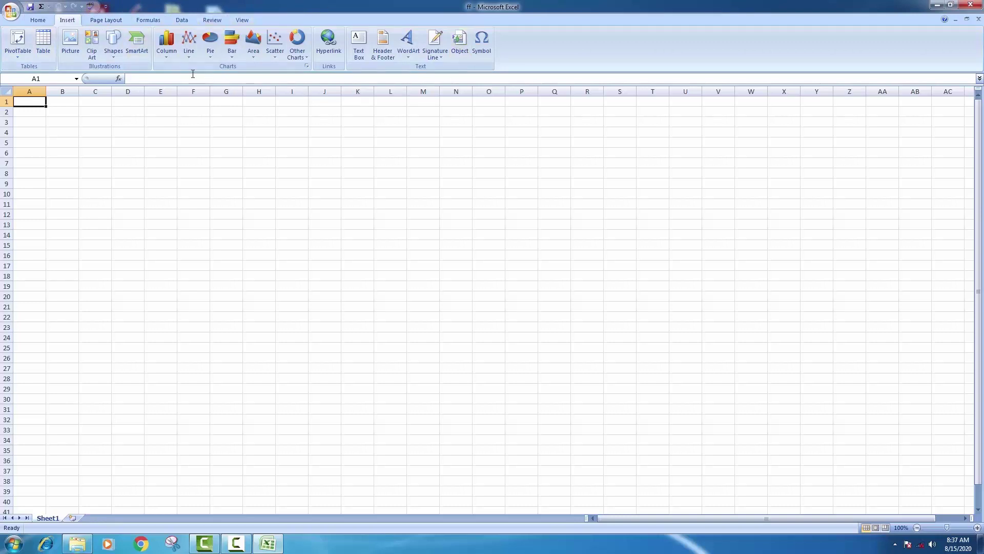
# - Minimize the ribbon and restore it twice, leaving the full Home ribbon visible
pyautogui.click(105, 7)
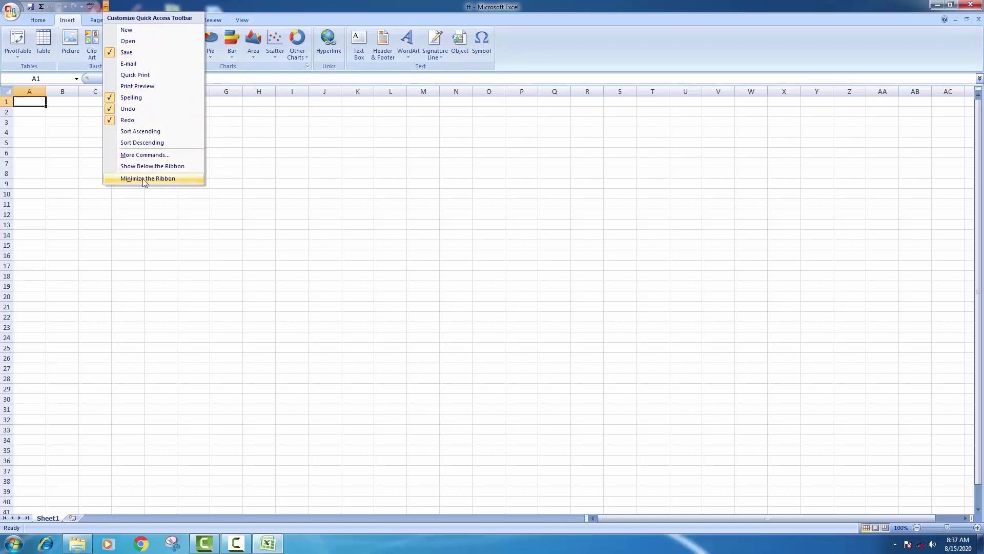
pyautogui.click(144, 179)
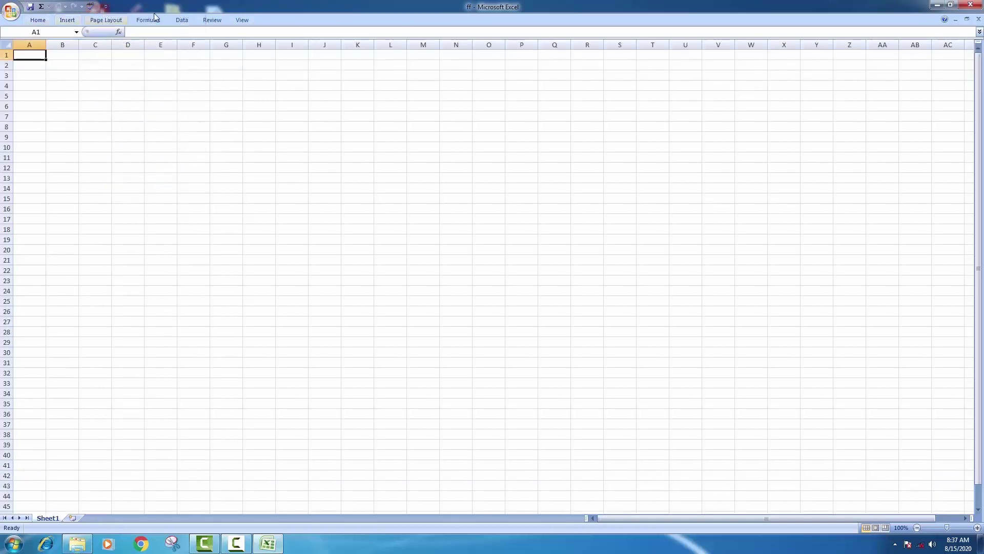
pyautogui.click(106, 7)
pyautogui.click(148, 178)
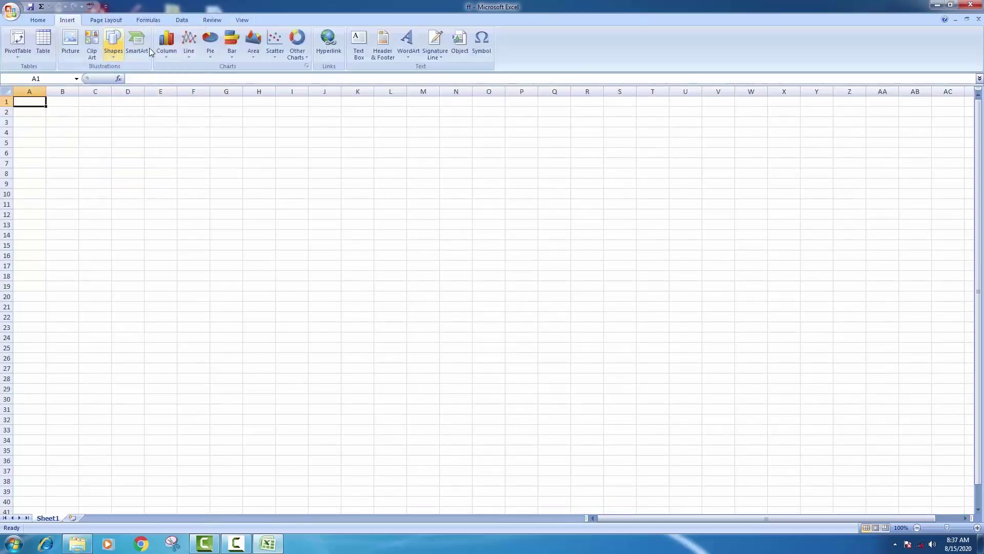
pyautogui.click(106, 7)
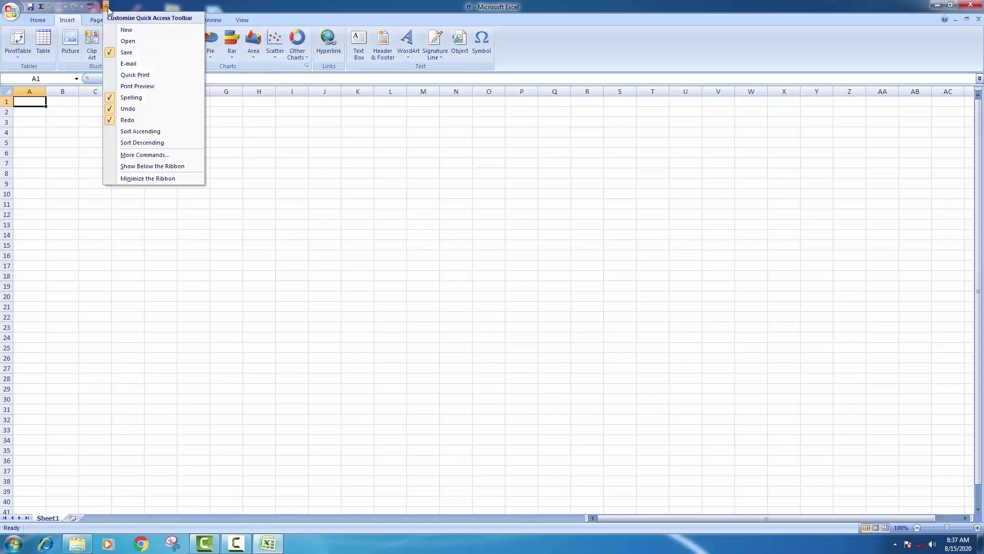
pyautogui.click(163, 179)
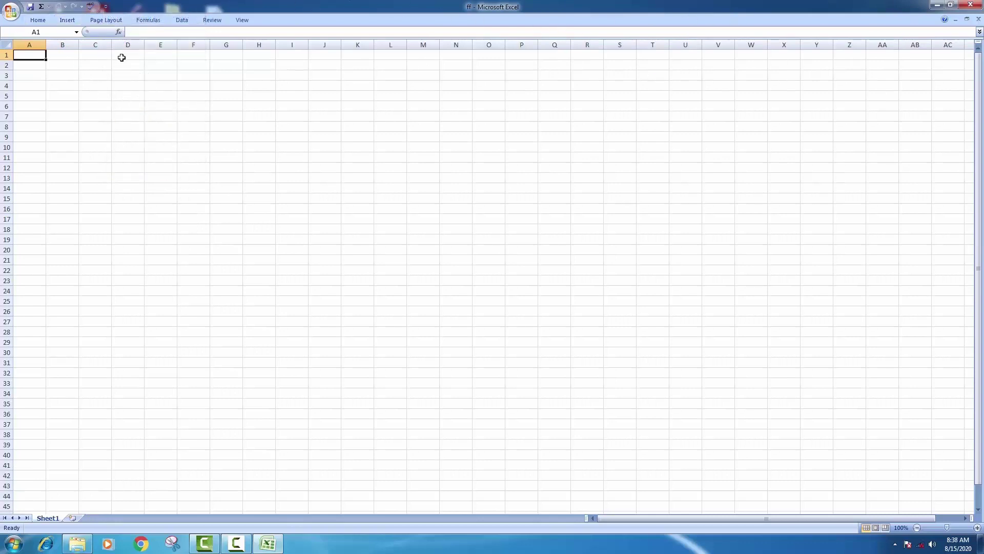
pyautogui.click(106, 7)
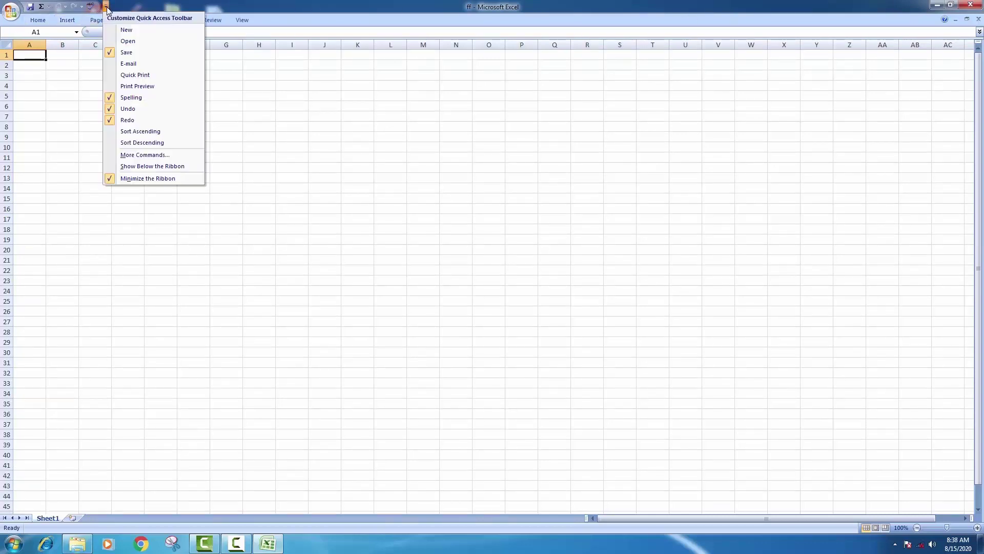
pyautogui.click(141, 179)
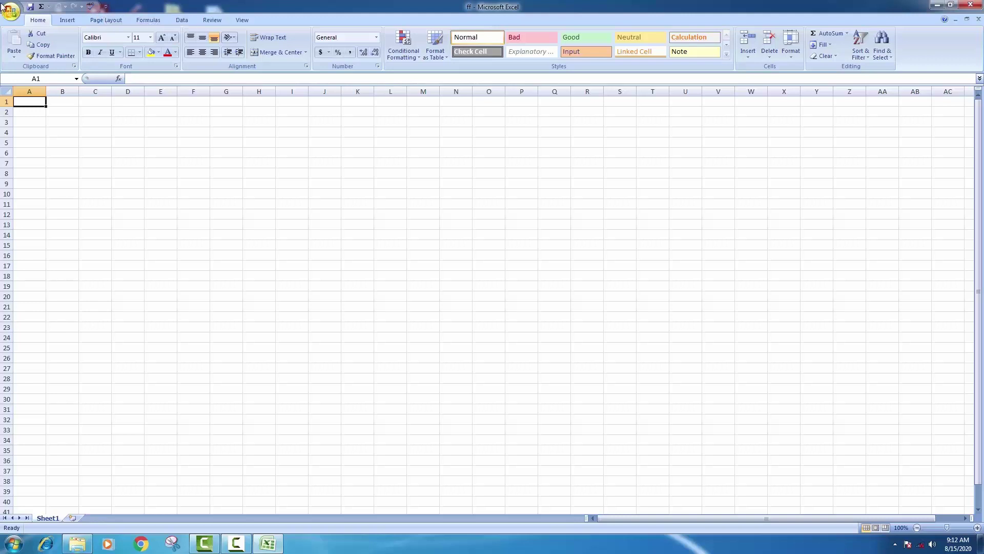
# - Open Excel Options from the Office Button menu and expand the Color scheme list
pyautogui.click(6, 12)
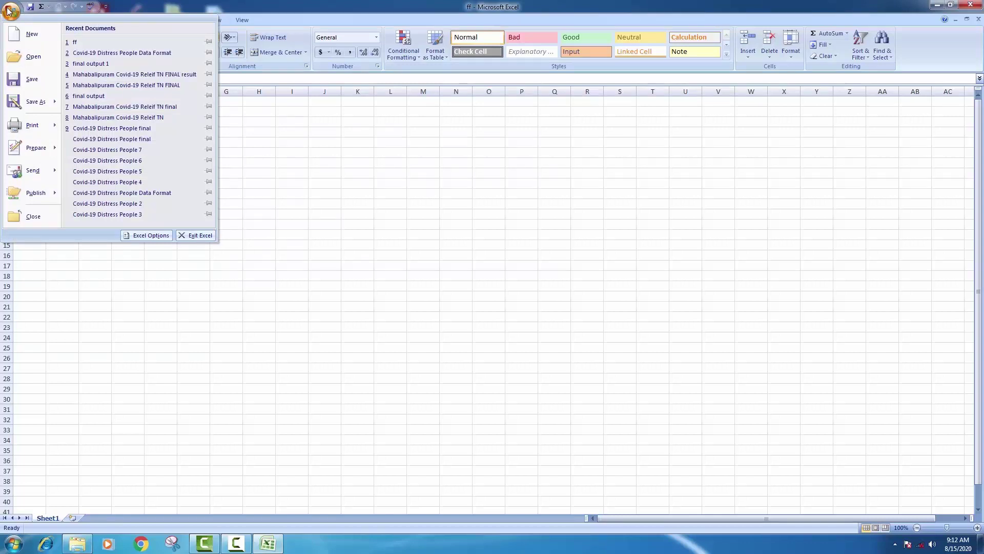
pyautogui.click(9, 11)
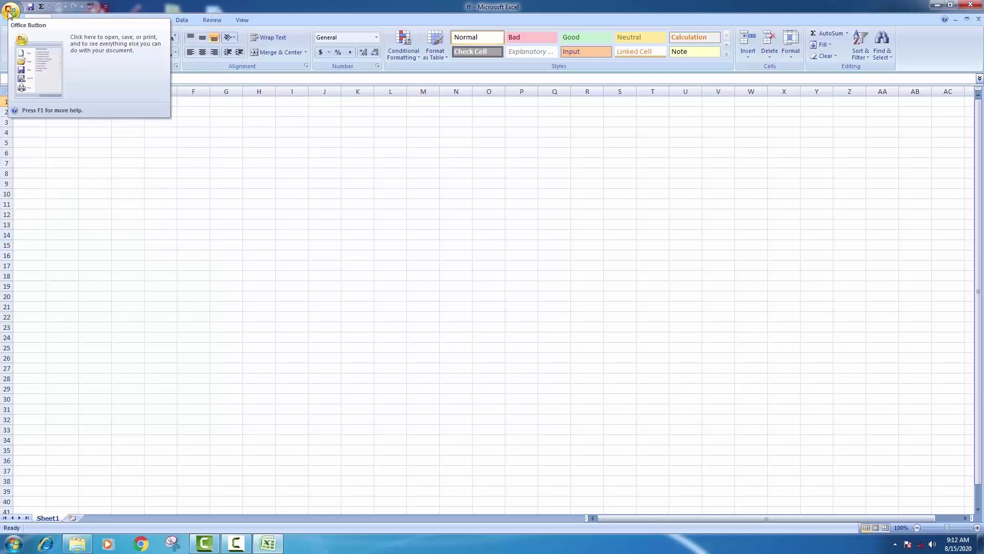
pyautogui.click(9, 12)
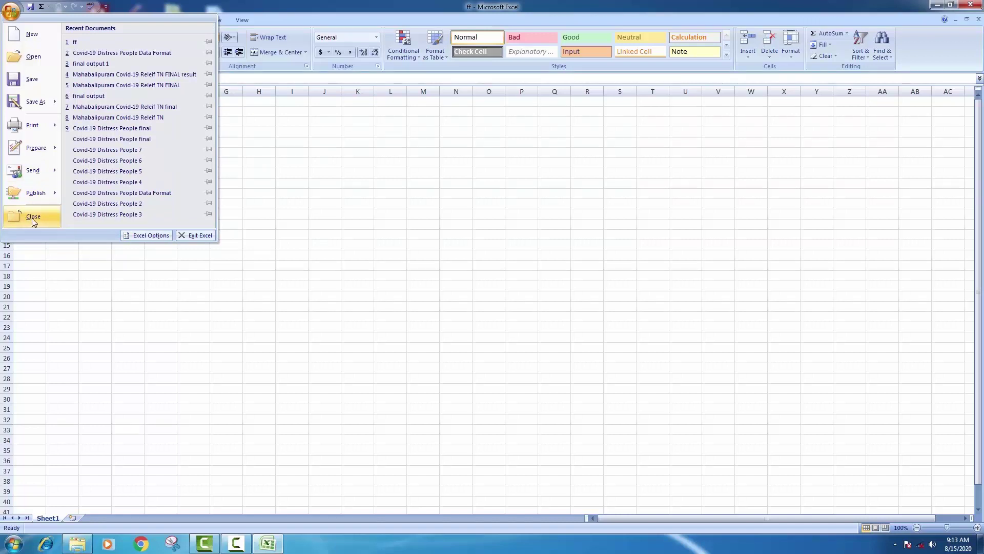
pyautogui.click(144, 236)
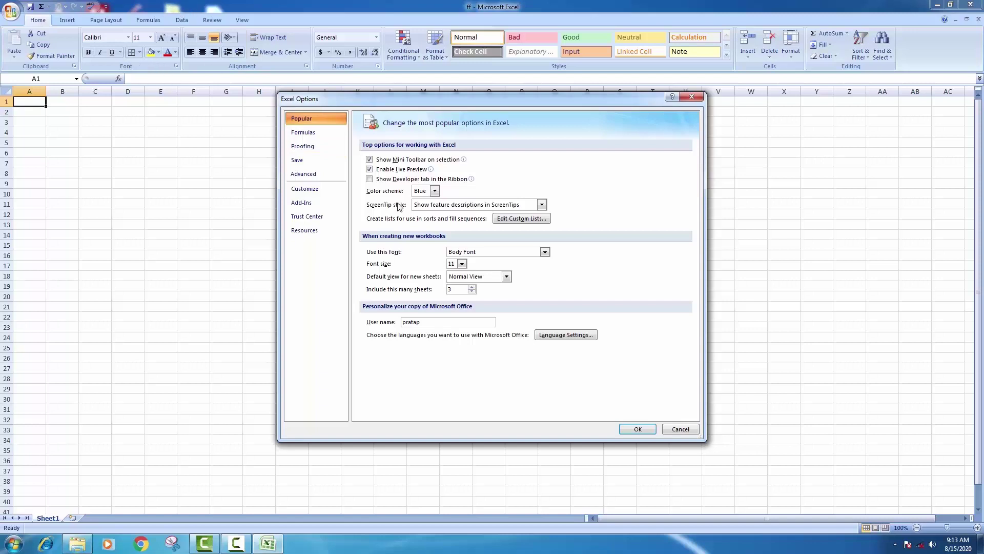
pyautogui.click(435, 191)
# - Switch the colour scheme to Silver, then back to Blue, and apply
pyautogui.click(426, 205)
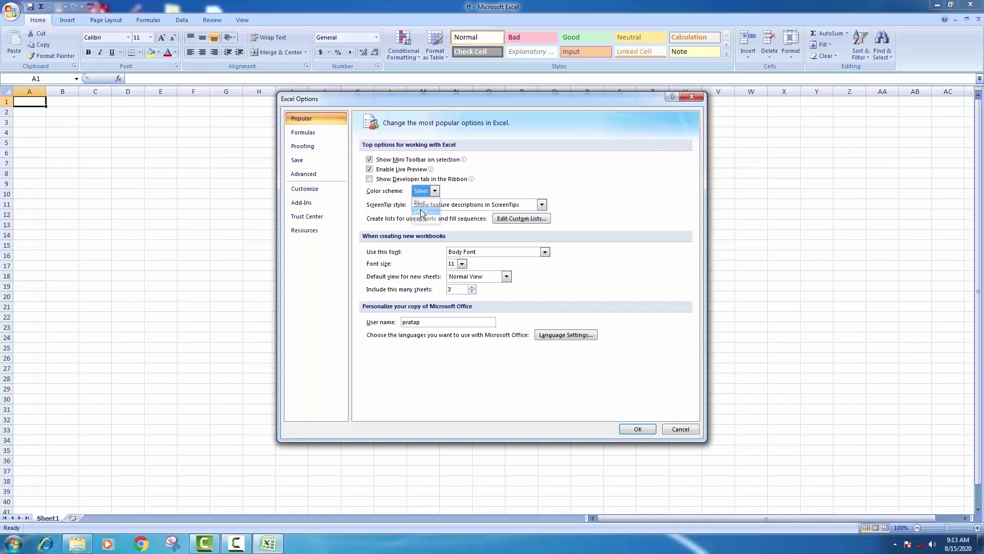
pyautogui.click(434, 192)
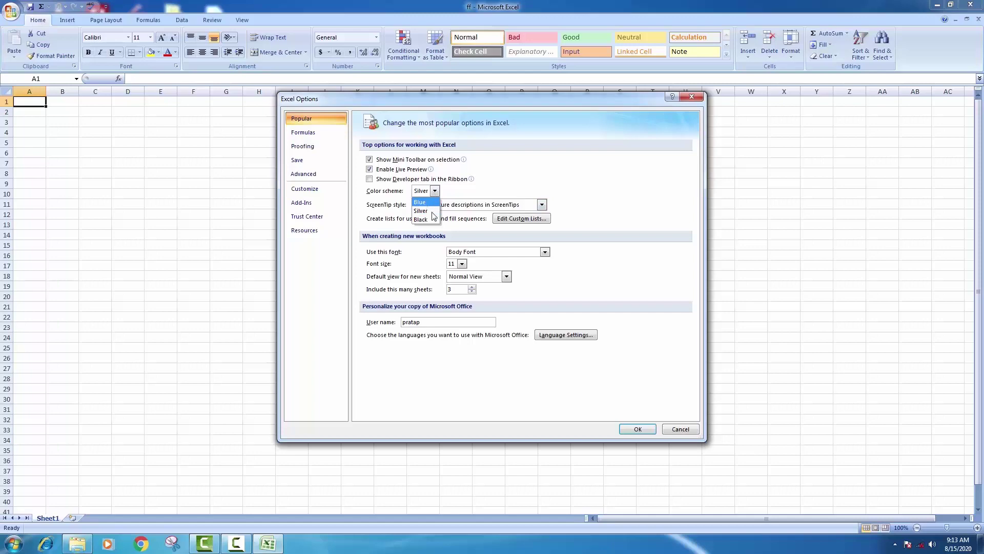
pyautogui.click(420, 202)
pyautogui.click(637, 429)
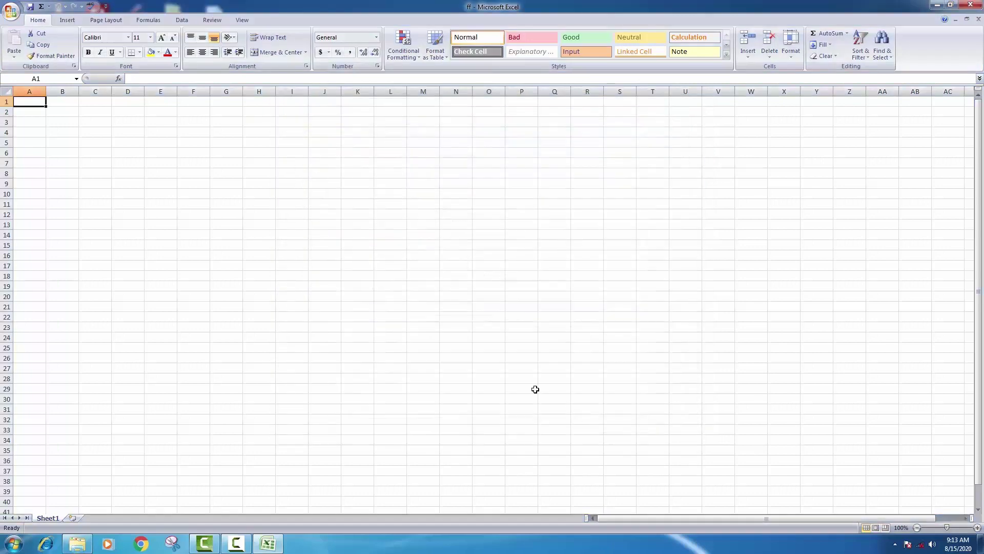
# - Reopen Excel Options, keep Blue as the colour scheme, and confirm
pyautogui.click(17, 11)
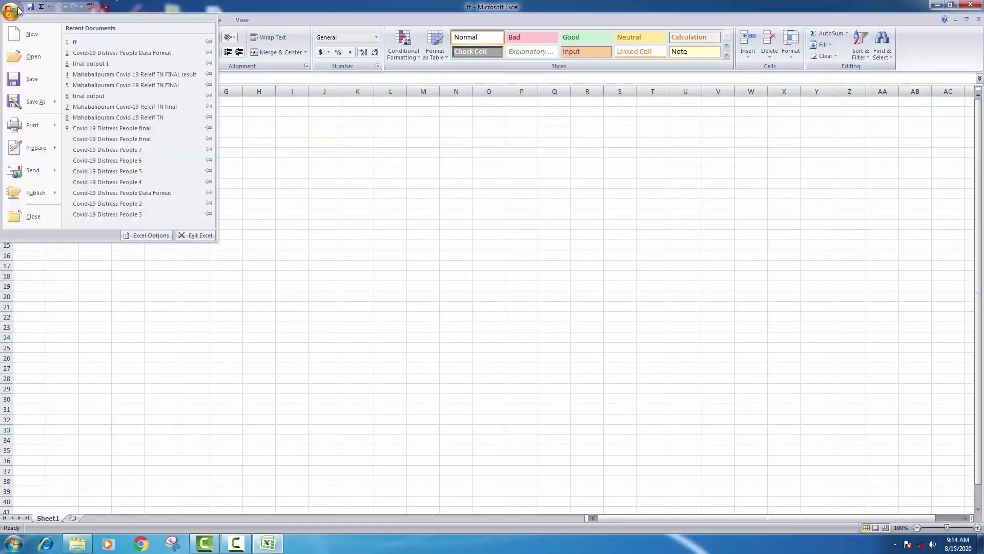
pyautogui.click(149, 235)
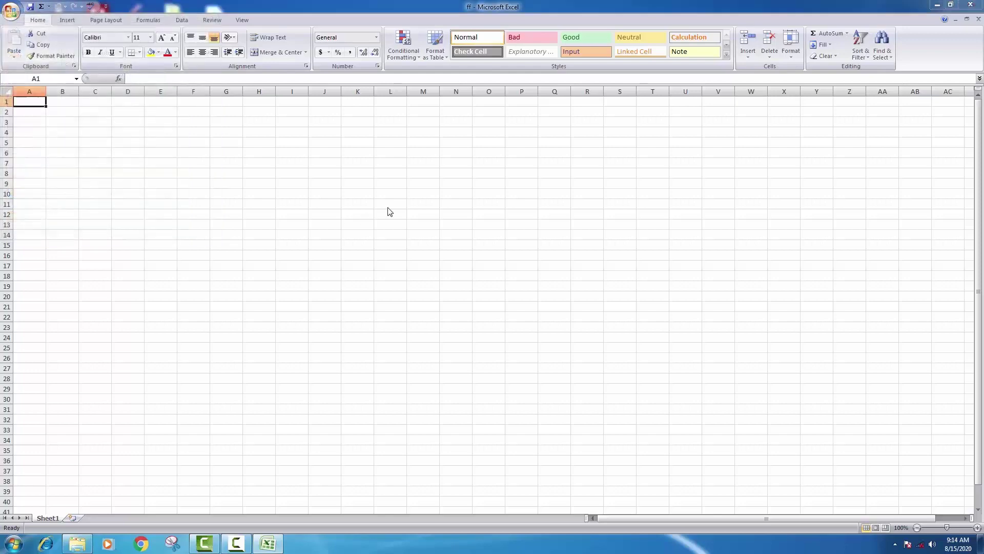
pyautogui.click(435, 190)
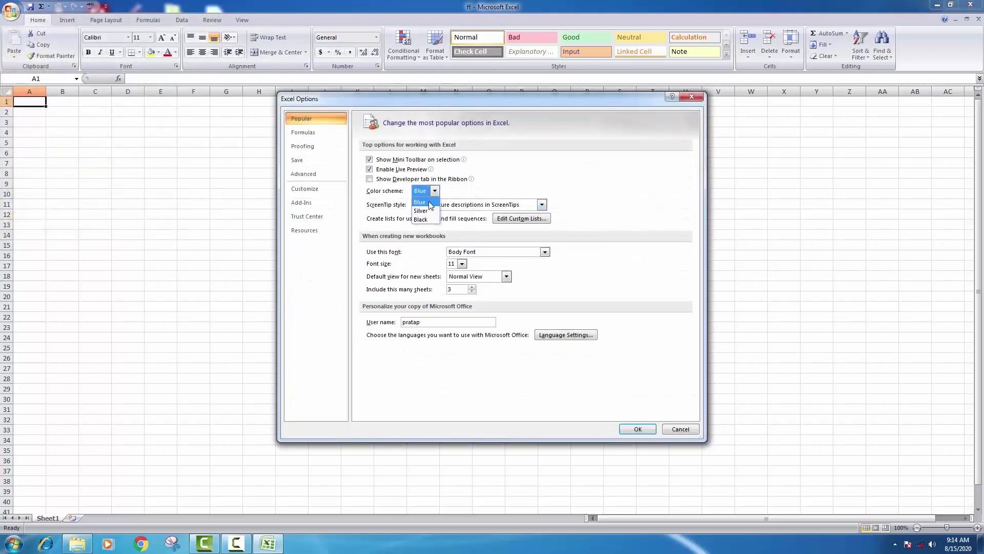
pyautogui.click(430, 202)
pyautogui.click(638, 429)
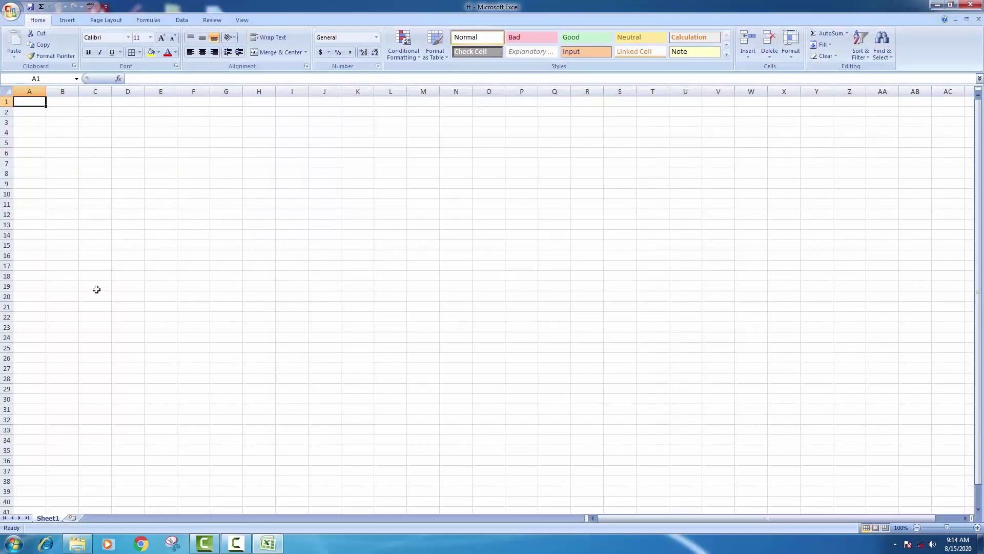
# - Check the ScreenTip styles, keep Normal View as default view, then show Formulas settings
pyautogui.click(12, 10)
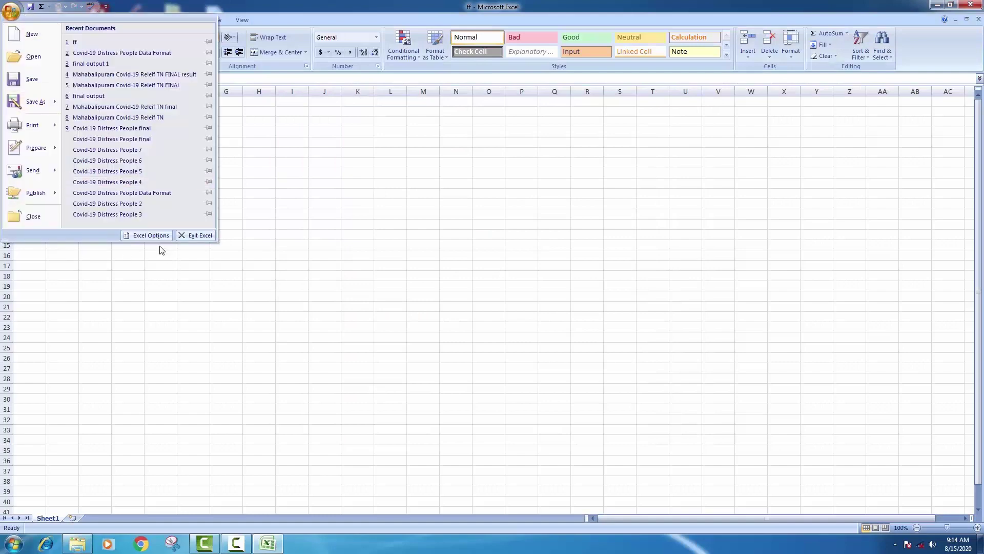
pyautogui.click(149, 235)
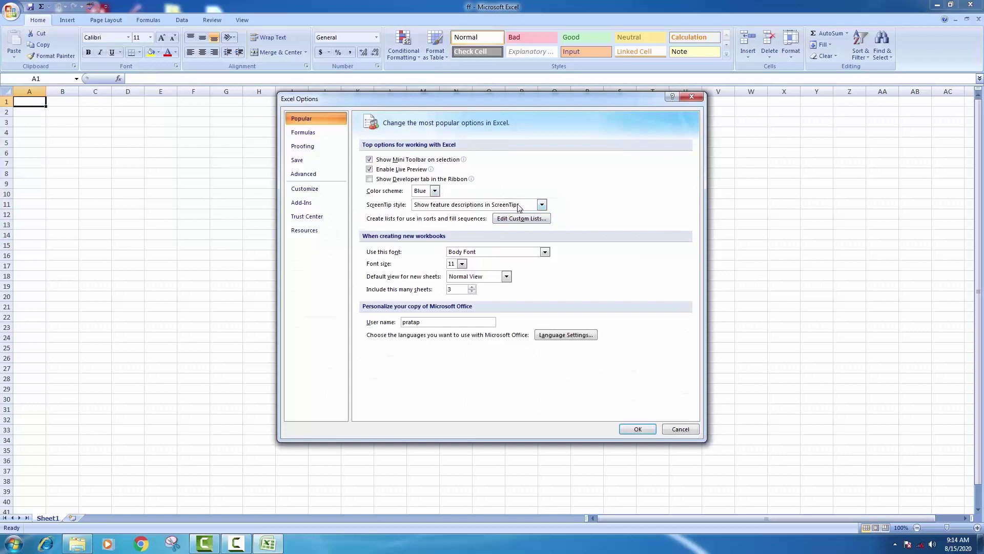
pyautogui.click(542, 205)
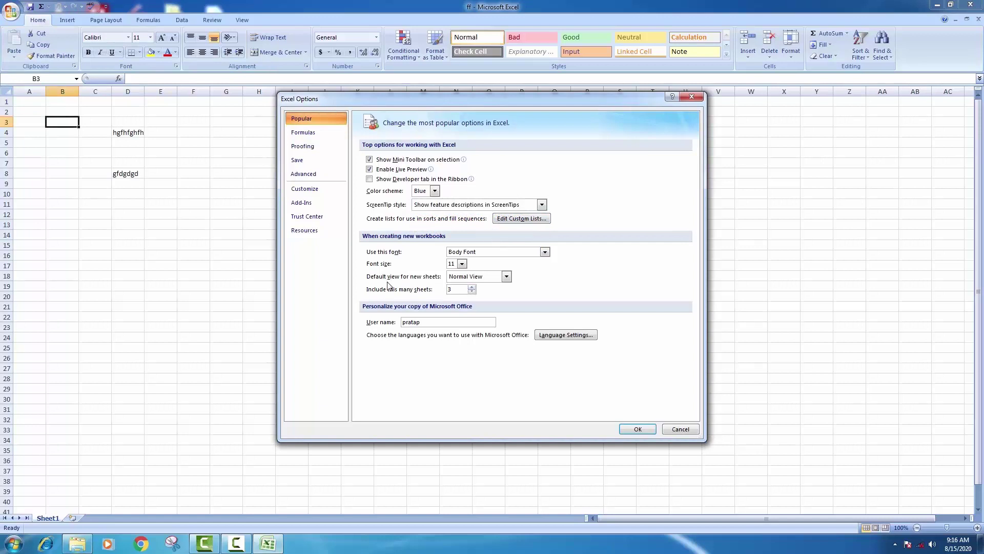
pyautogui.click(506, 277)
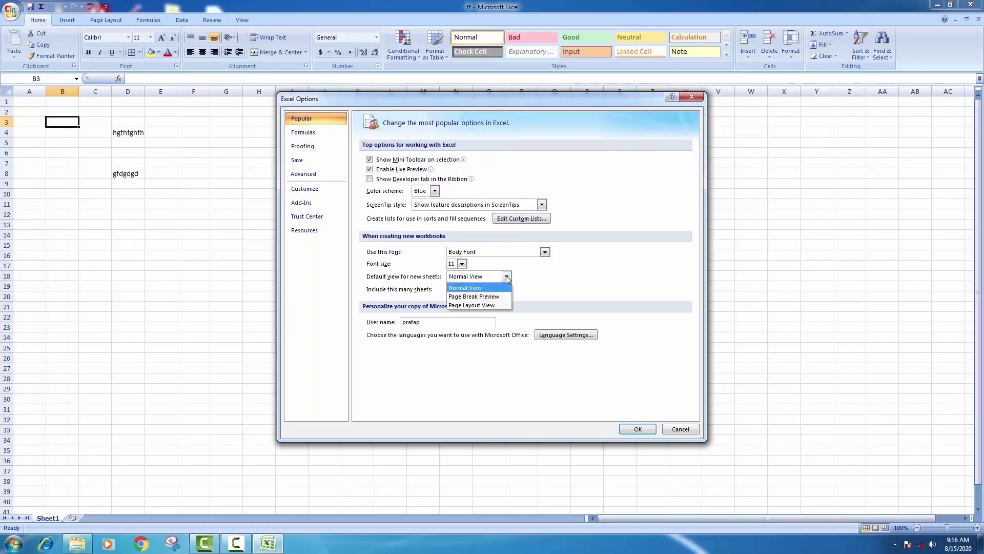
pyautogui.click(465, 287)
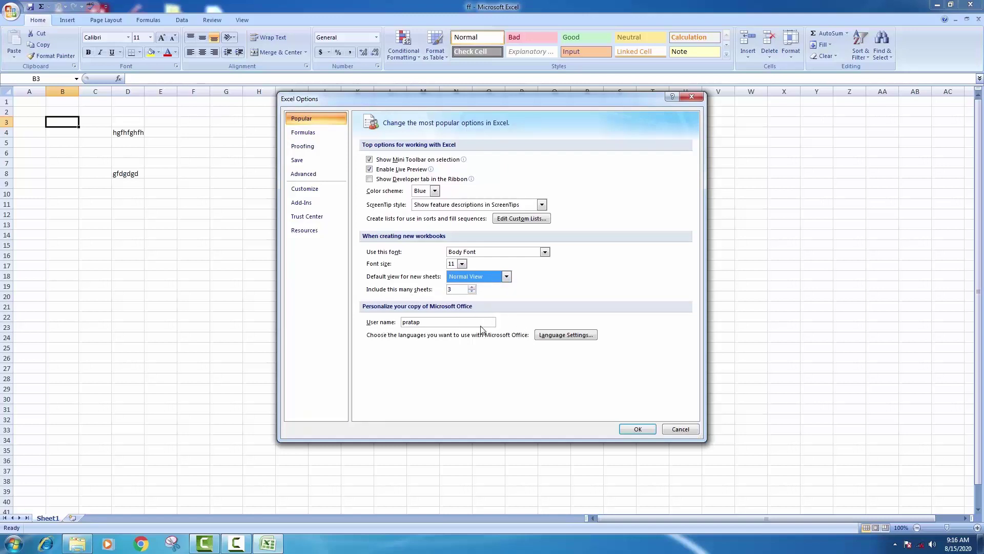
pyautogui.click(310, 135)
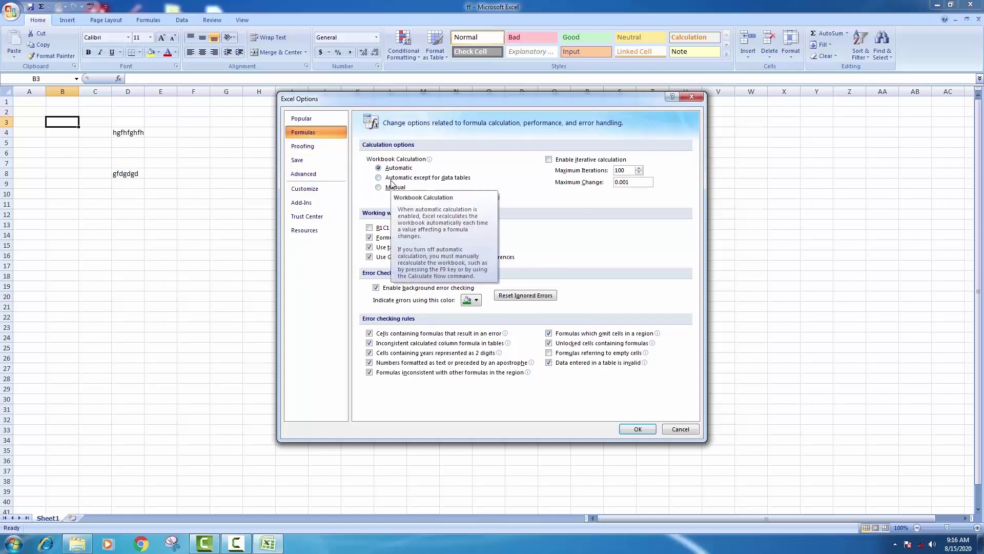
# - Open and close the Custom Dictionaries list from Proofing, then go to the Save page
pyautogui.click(307, 147)
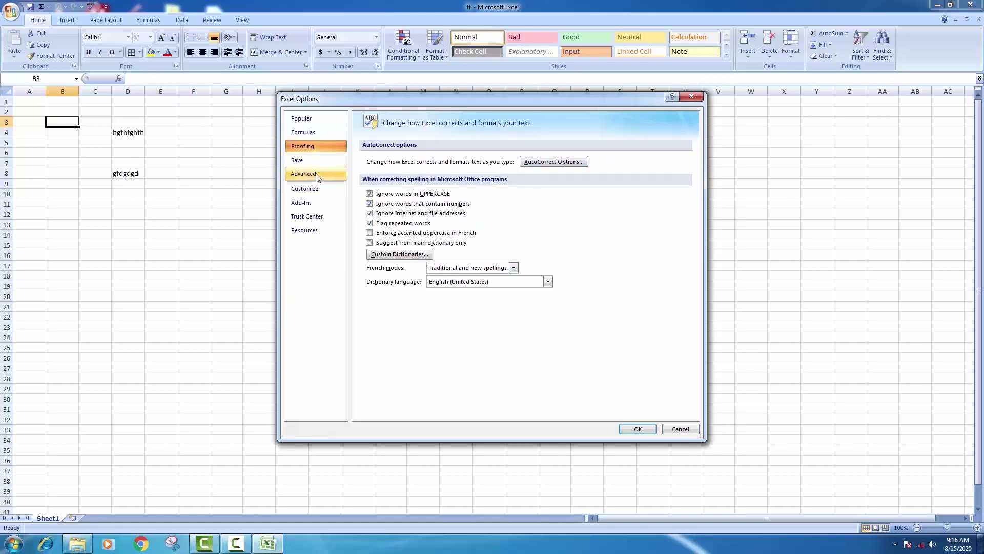
pyautogui.click(400, 255)
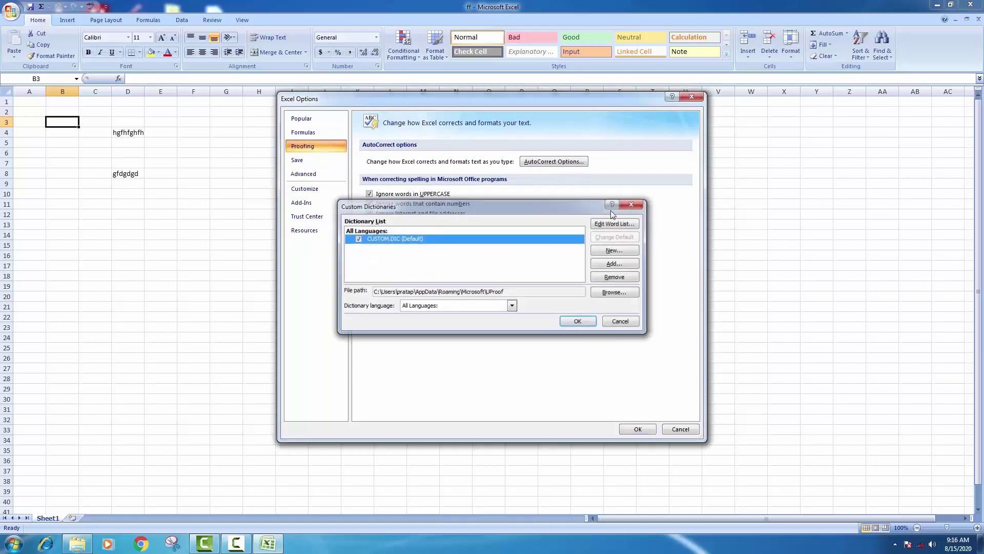
pyautogui.click(640, 204)
pyautogui.click(309, 164)
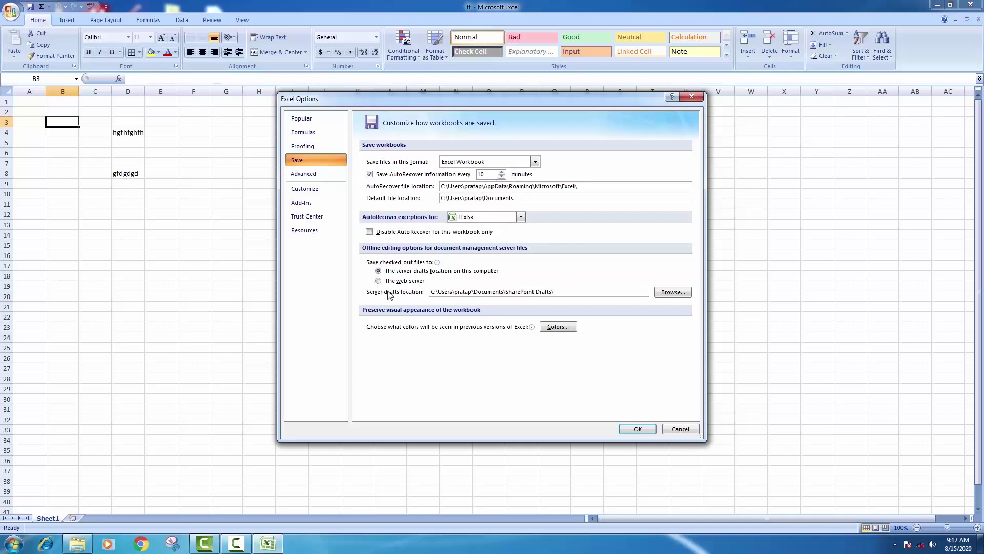
# - Scroll through the Advanced settings and back up, then switch to the Customize page
pyautogui.click(307, 174)
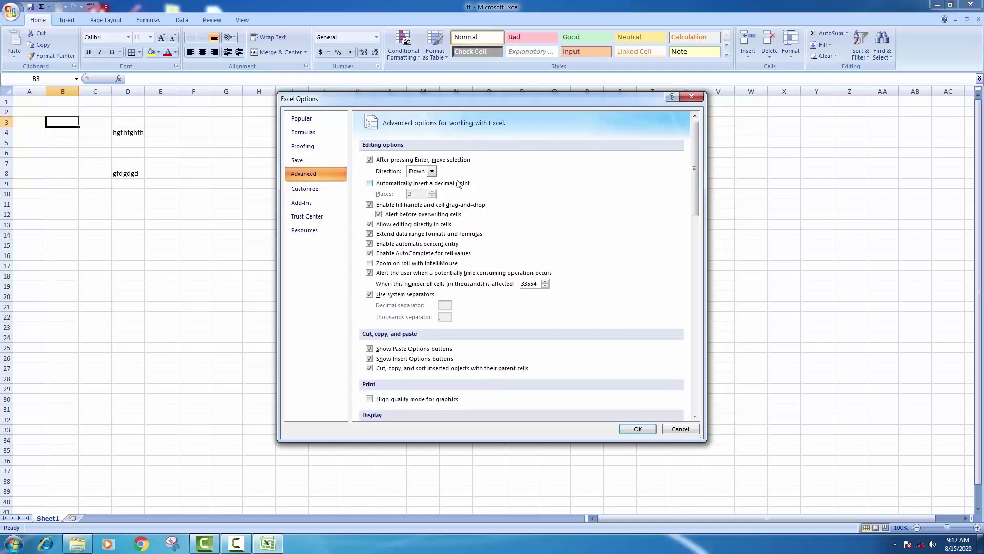
pyautogui.scroll(-2, 495, 239)
pyautogui.scroll(-3, 519, 269)
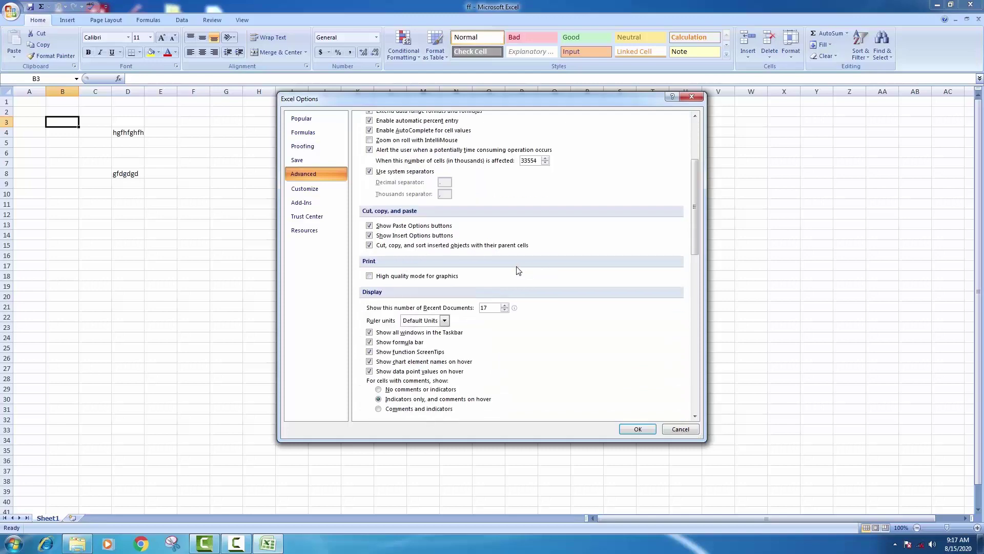
pyautogui.scroll(-4, 453, 299)
pyautogui.scroll(-5, 451, 297)
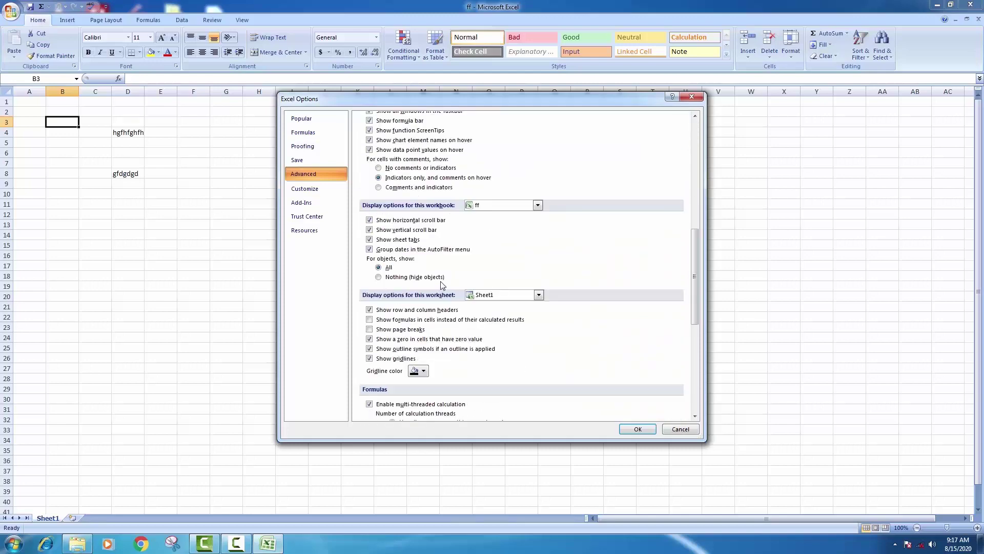
pyautogui.scroll(-4, 505, 224)
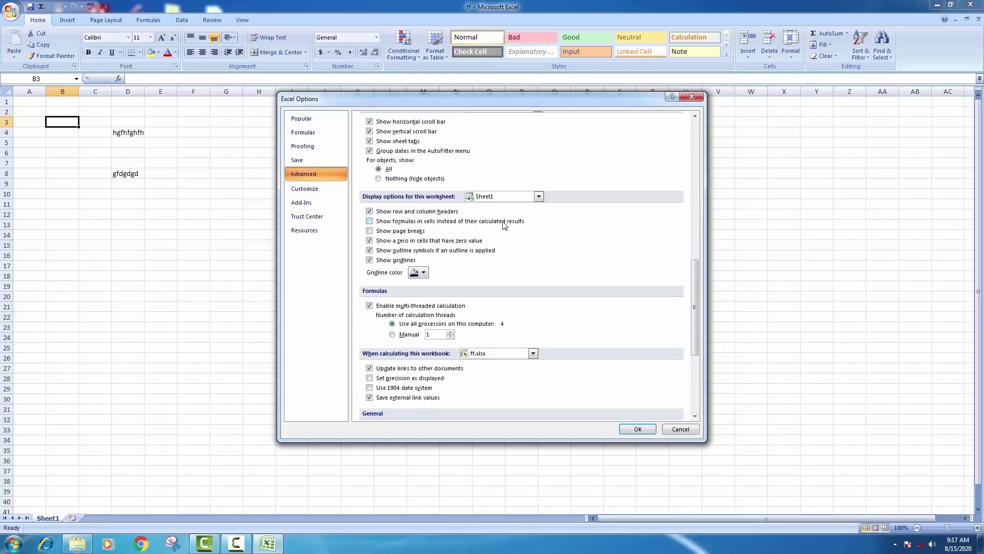
pyautogui.scroll(-4, 550, 240)
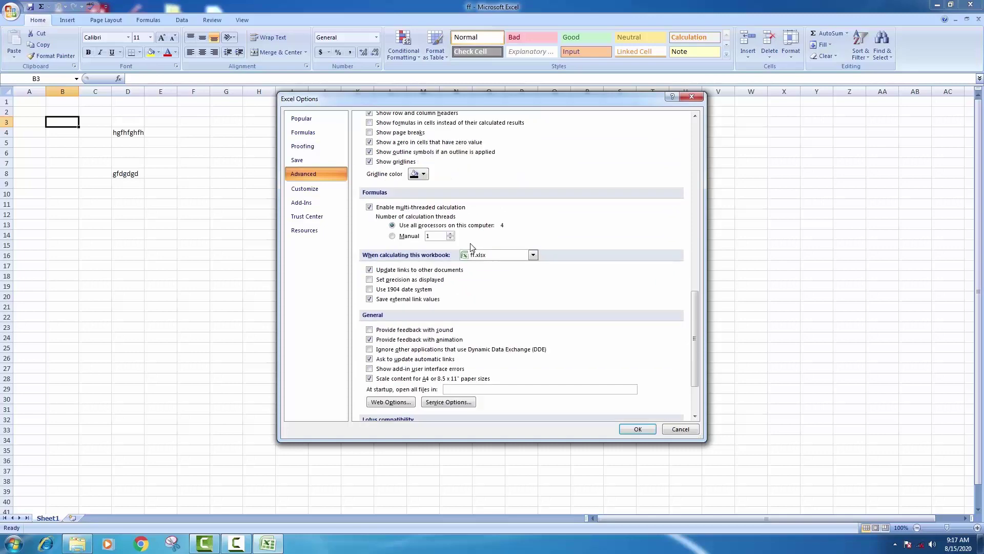
pyautogui.scroll(-3, 470, 248)
pyautogui.scroll(5, 571, 219)
pyautogui.scroll(7, 578, 213)
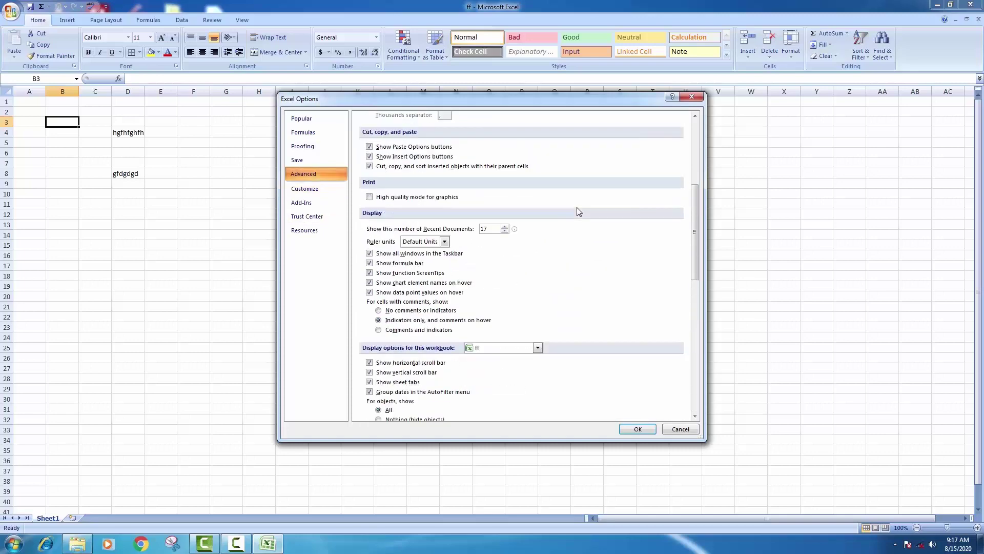
pyautogui.scroll(7, 578, 210)
pyautogui.scroll(6, 578, 211)
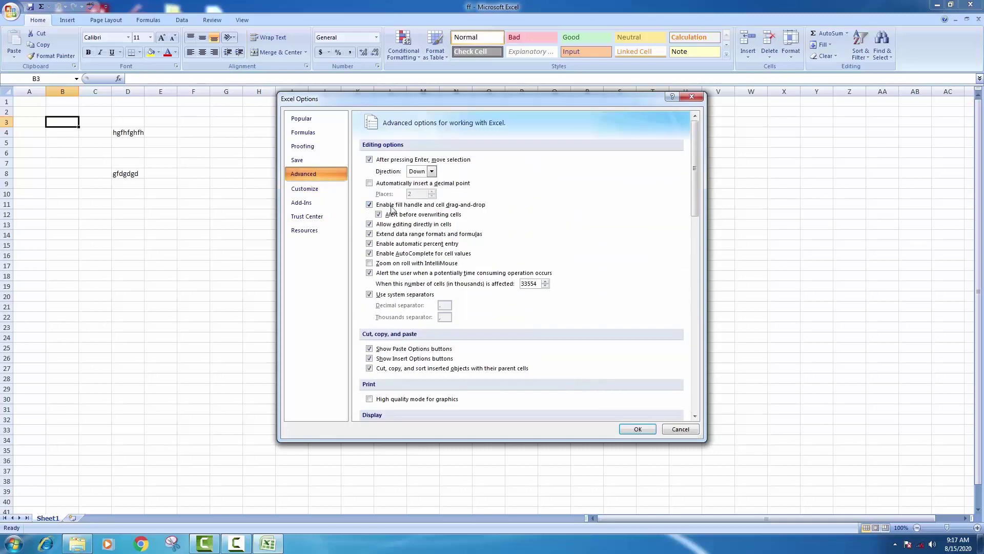
pyautogui.click(307, 191)
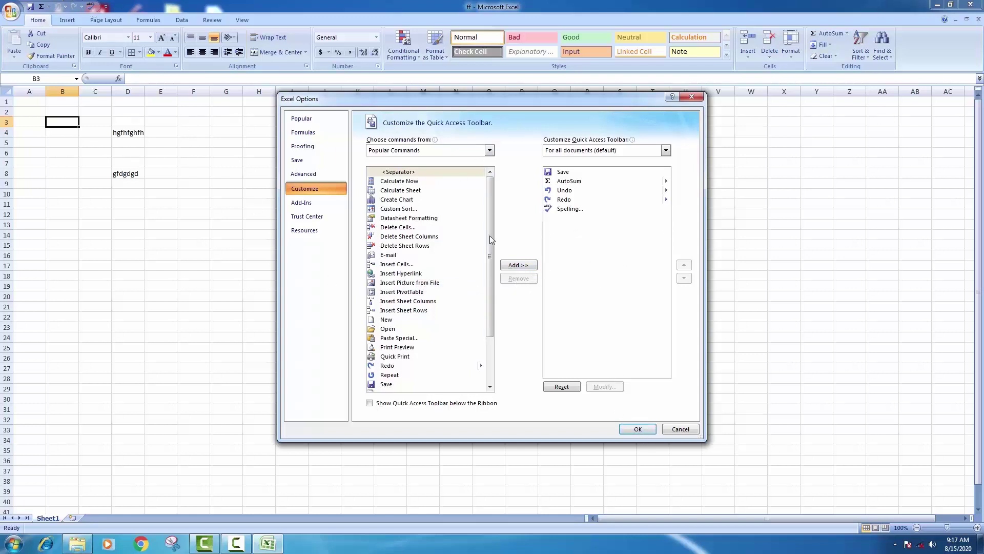
# - Flip between the Add-Ins, Trust Center and Resources pages several times
pyautogui.click(309, 205)
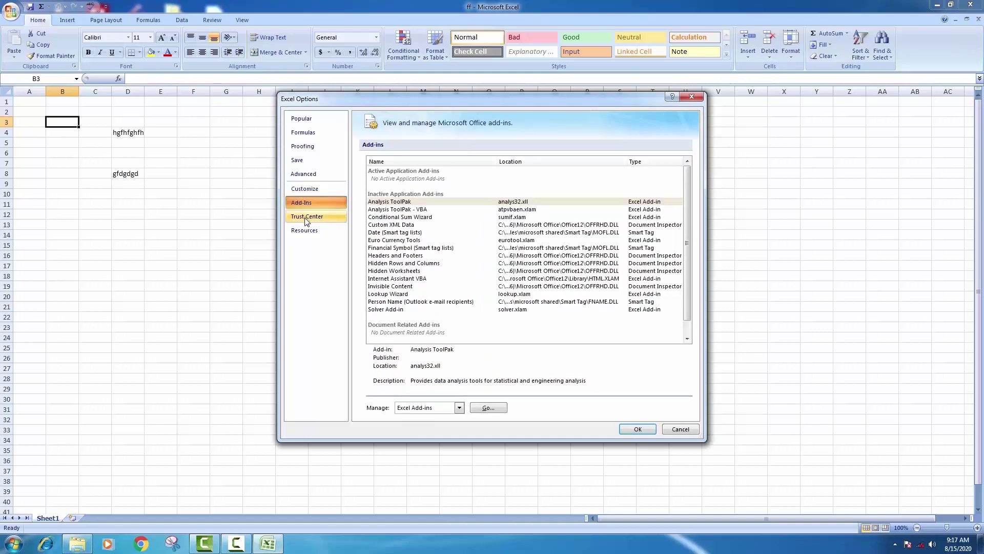
pyautogui.click(307, 217)
pyautogui.click(304, 231)
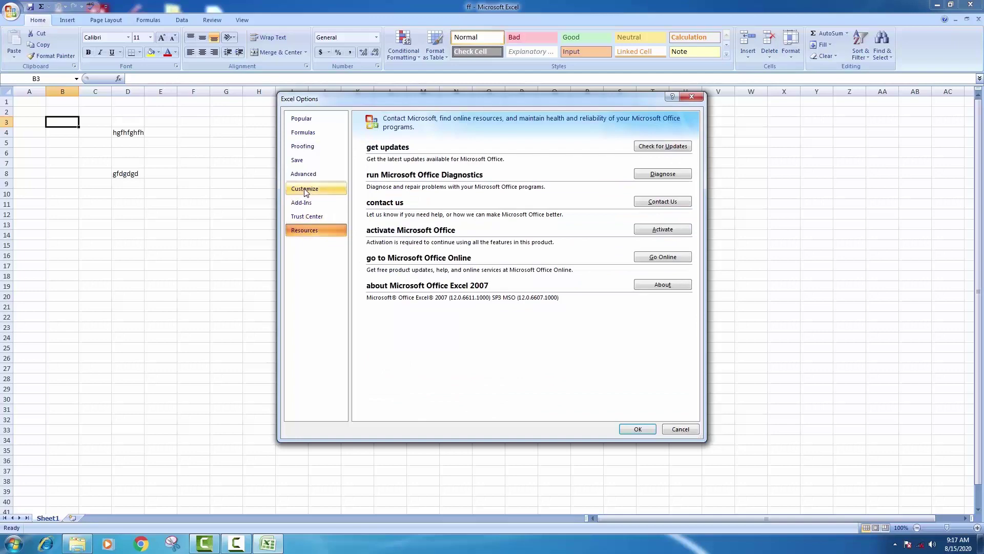
pyautogui.click(301, 202)
pyautogui.click(303, 218)
pyautogui.click(305, 230)
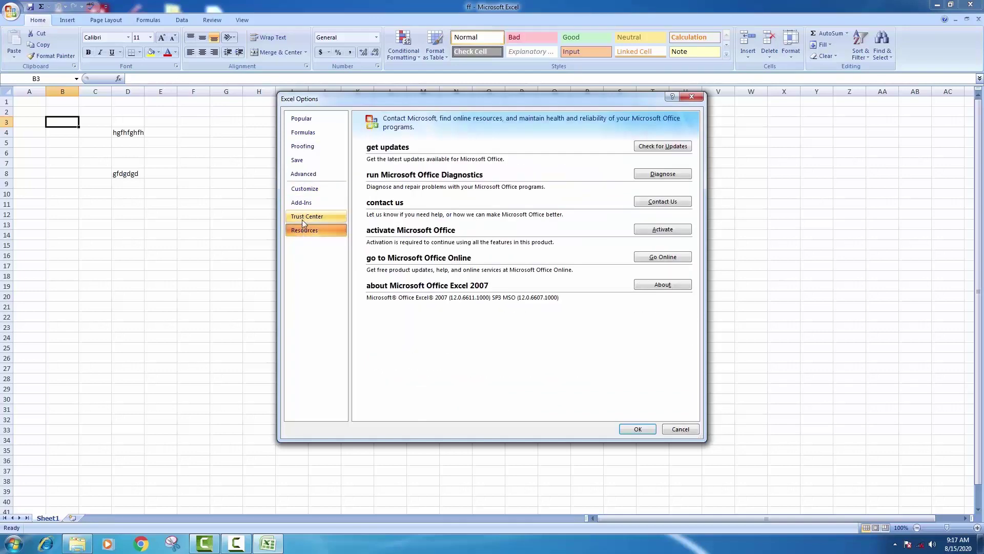
pyautogui.click(303, 202)
pyautogui.click(306, 220)
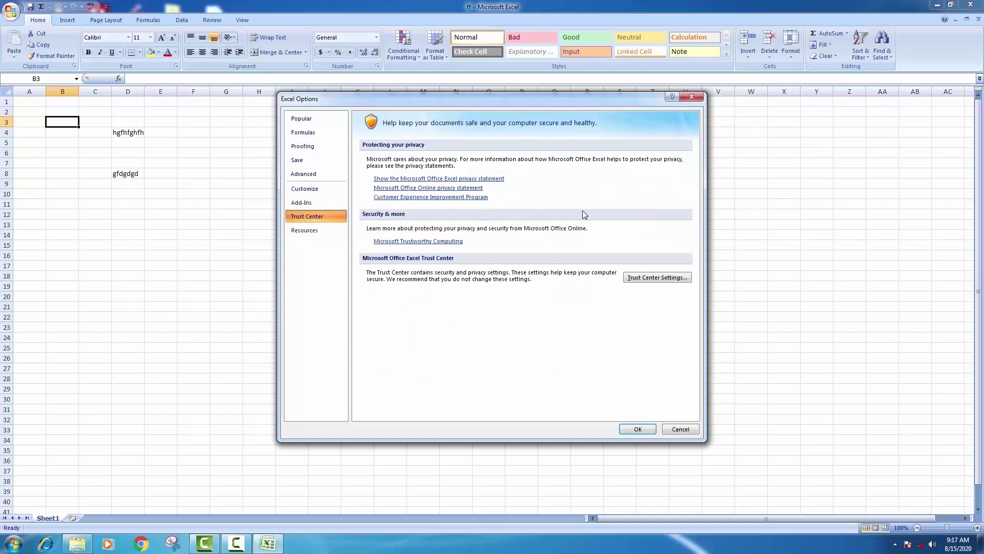
pyautogui.click(322, 204)
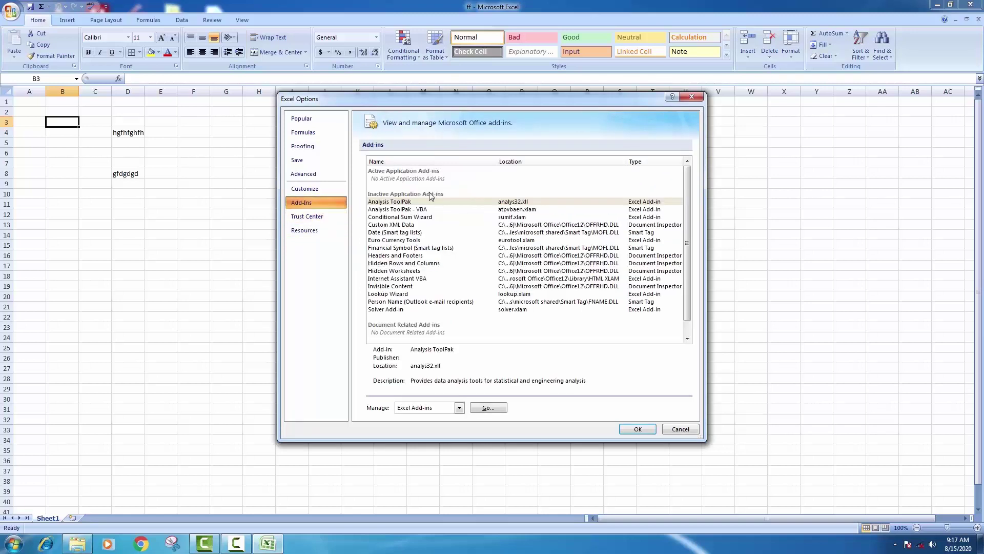
pyautogui.click(310, 231)
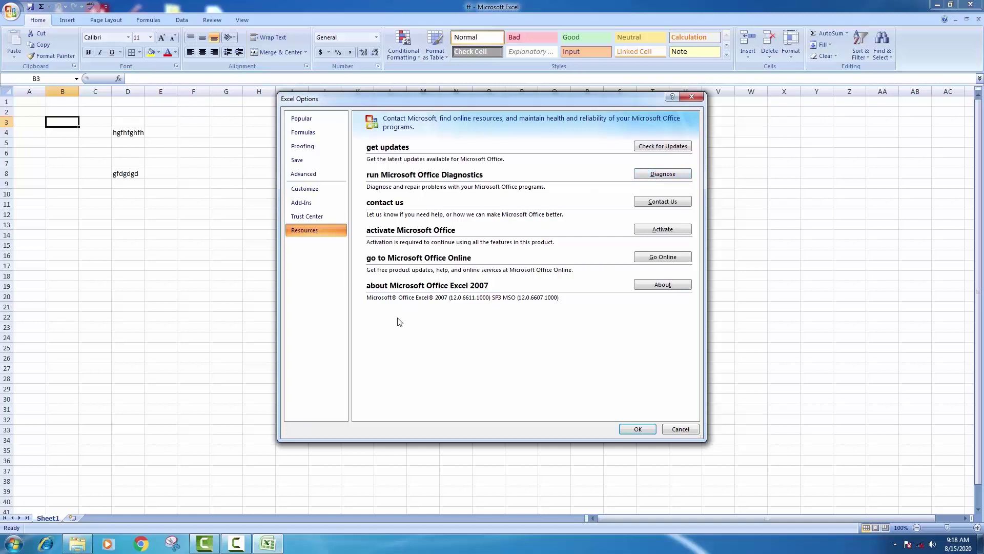
# - Revisit Trust Center, Add-Ins and Resources, then close Excel Options with OK
pyautogui.click(306, 215)
pyautogui.press('Up')
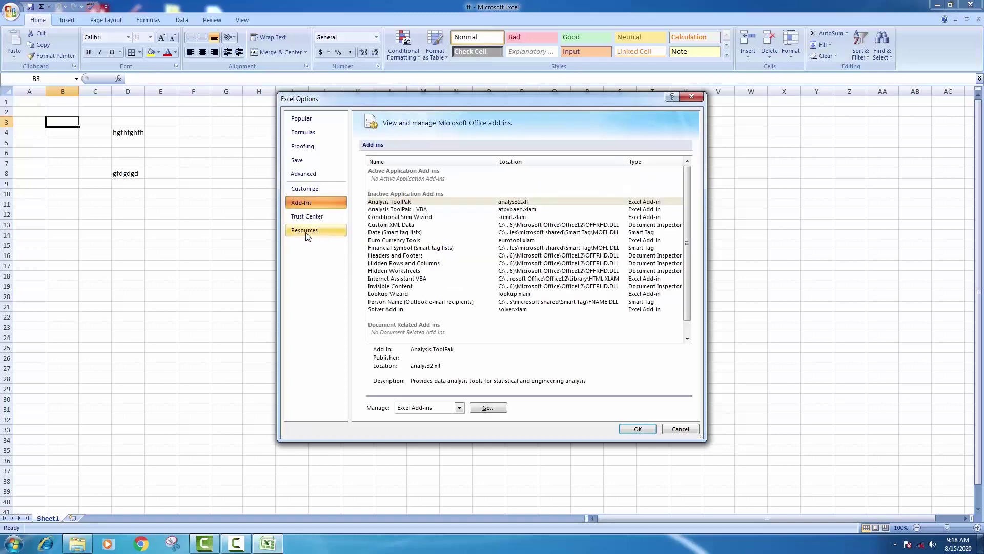
pyautogui.press('Down')
pyautogui.press('Down')
pyautogui.press('Up')
pyautogui.press('Up')
pyautogui.click(313, 221)
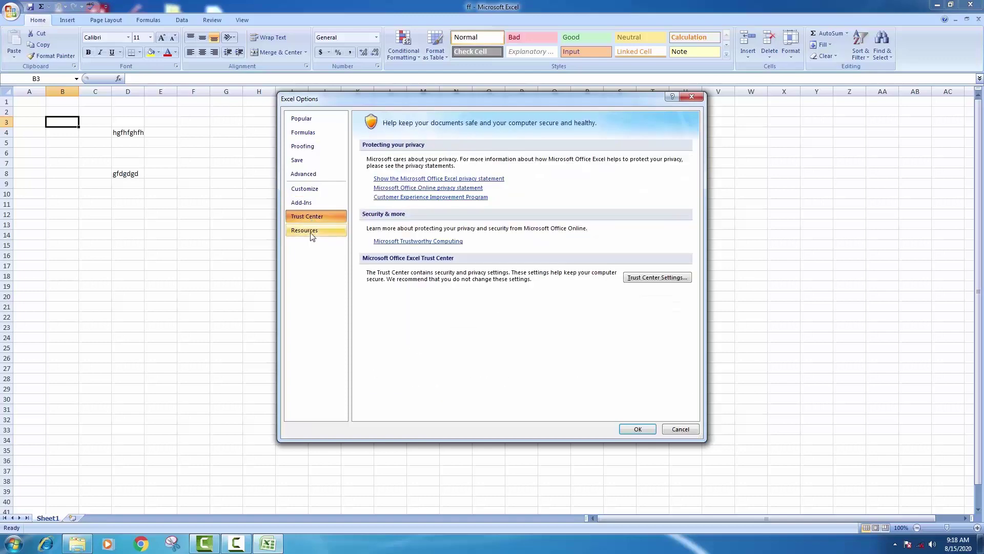
pyautogui.click(311, 231)
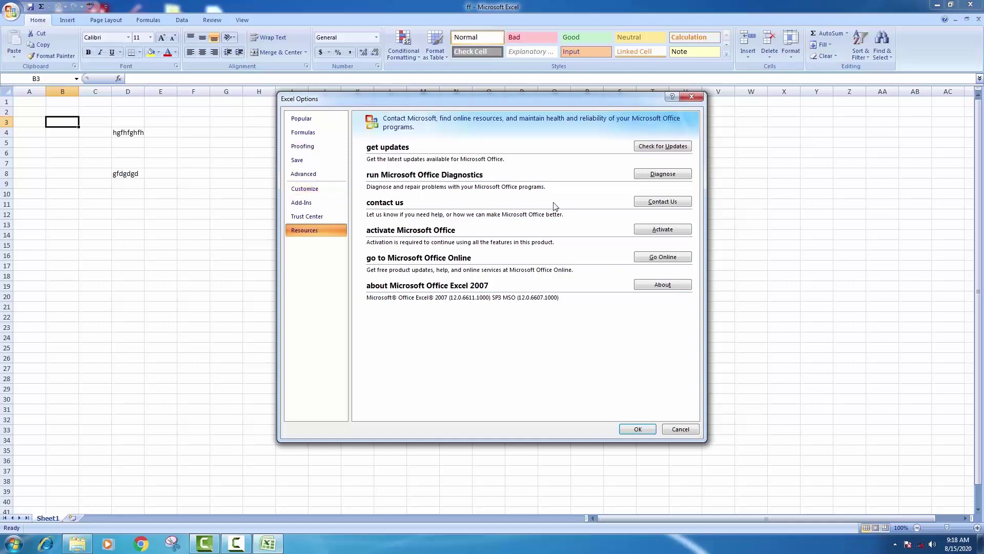
pyautogui.click(649, 433)
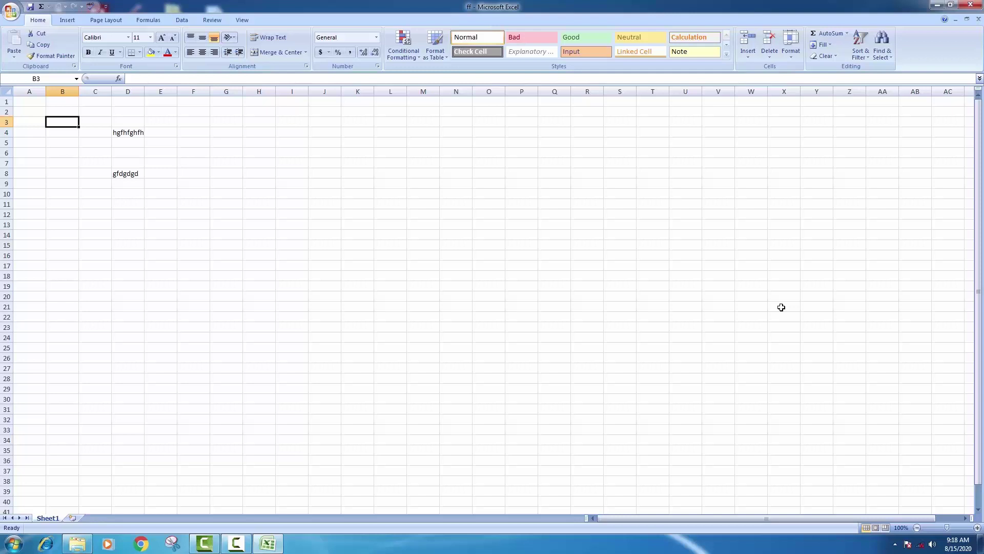
# - Switch between the Insert and Home ribbon tabs, ending on Insert
pyautogui.click(64, 21)
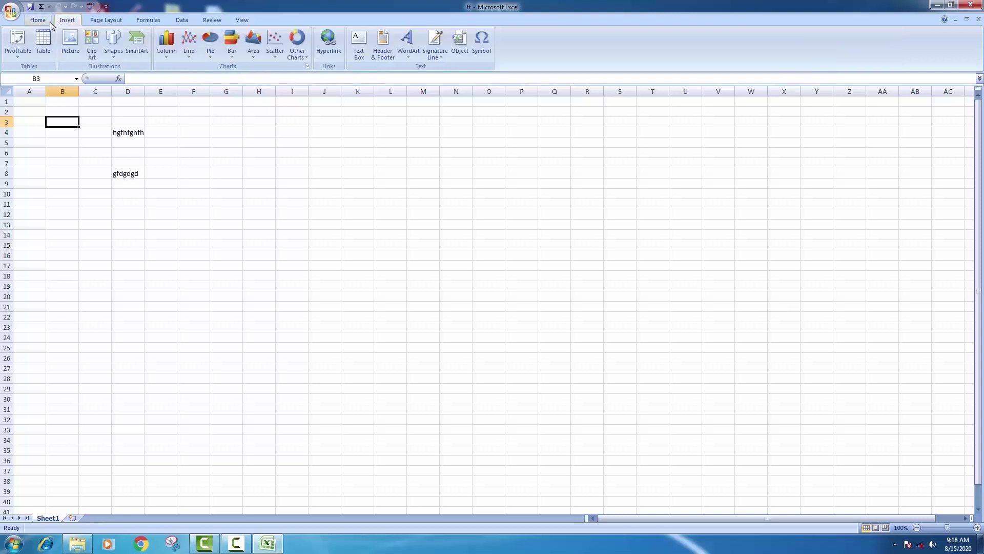
pyautogui.click(39, 21)
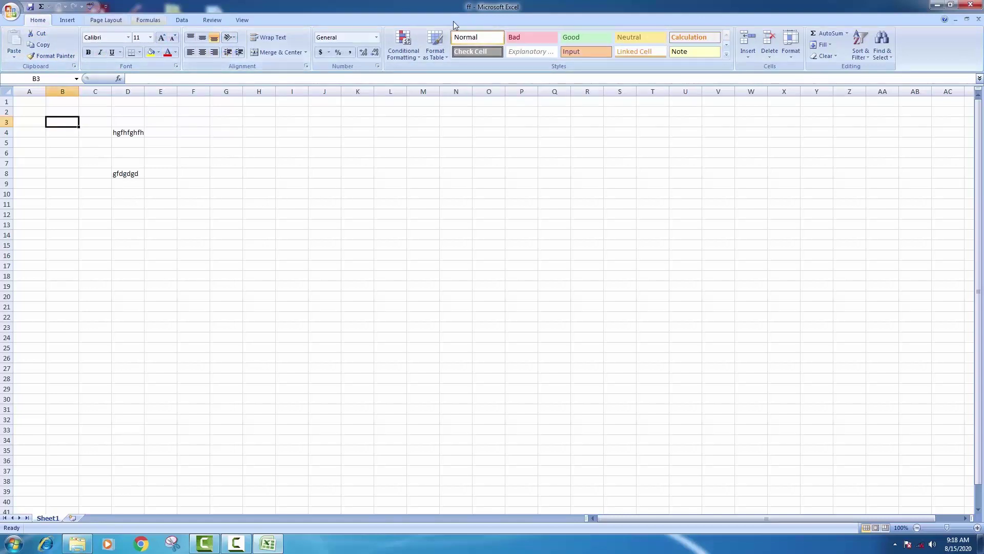
pyautogui.click(70, 20)
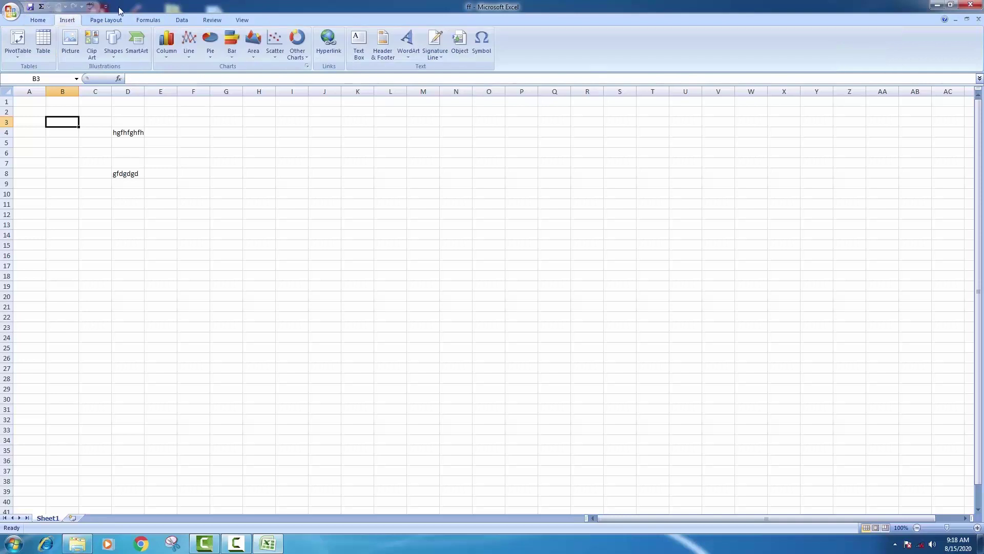
# - Reopen Excel Options to confirm the Blue color scheme, view Formulas, and close without changes
pyautogui.click(12, 11)
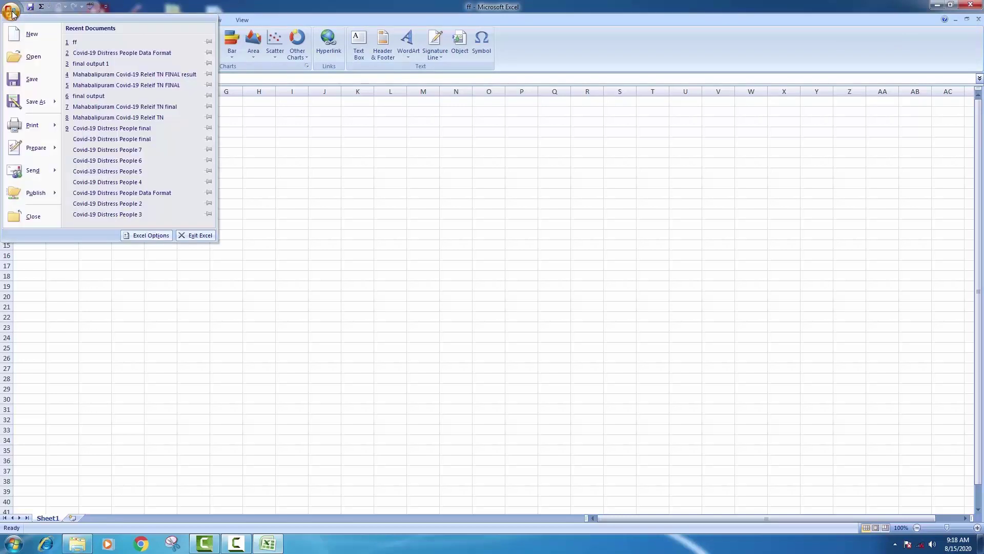
pyautogui.click(11, 11)
pyautogui.click(11, 12)
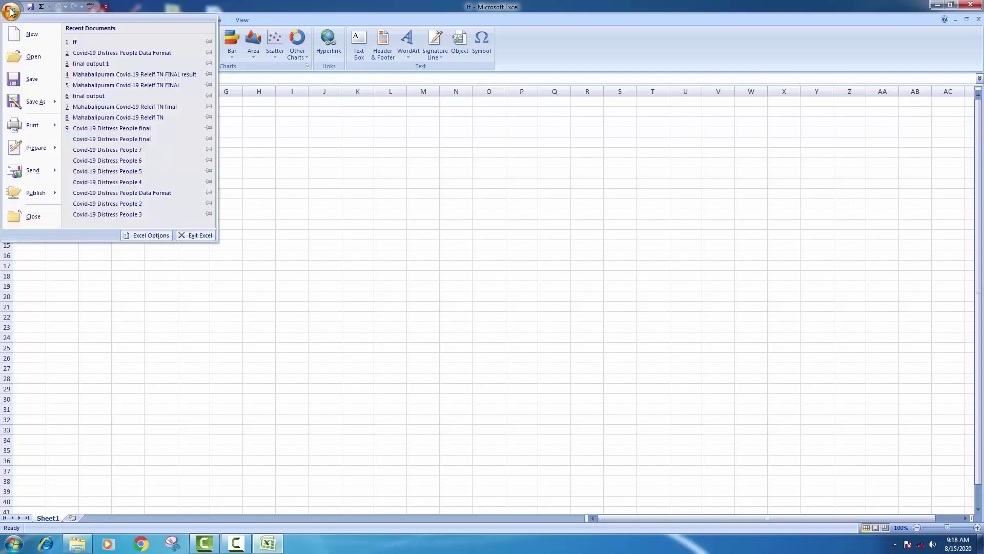
pyautogui.click(157, 236)
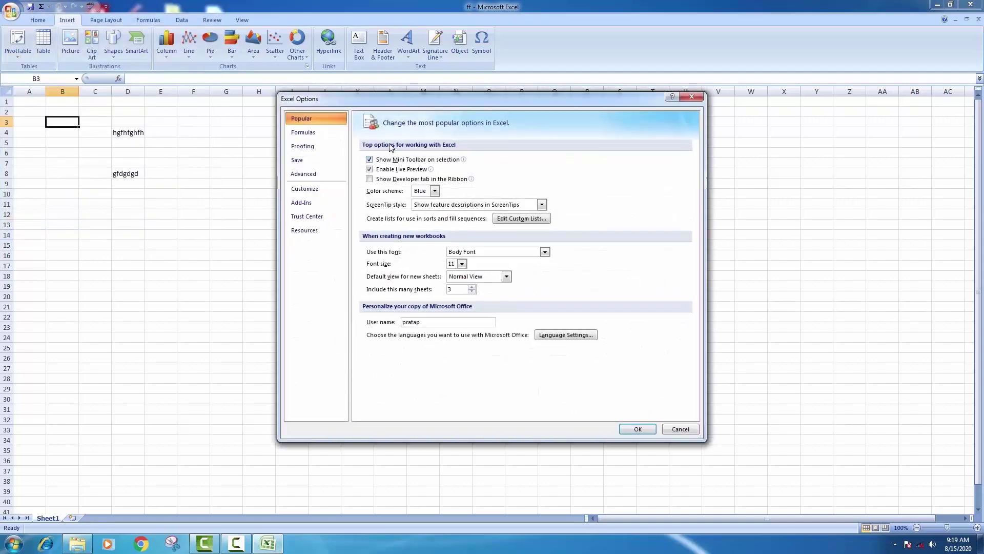
pyautogui.click(307, 133)
pyautogui.click(692, 96)
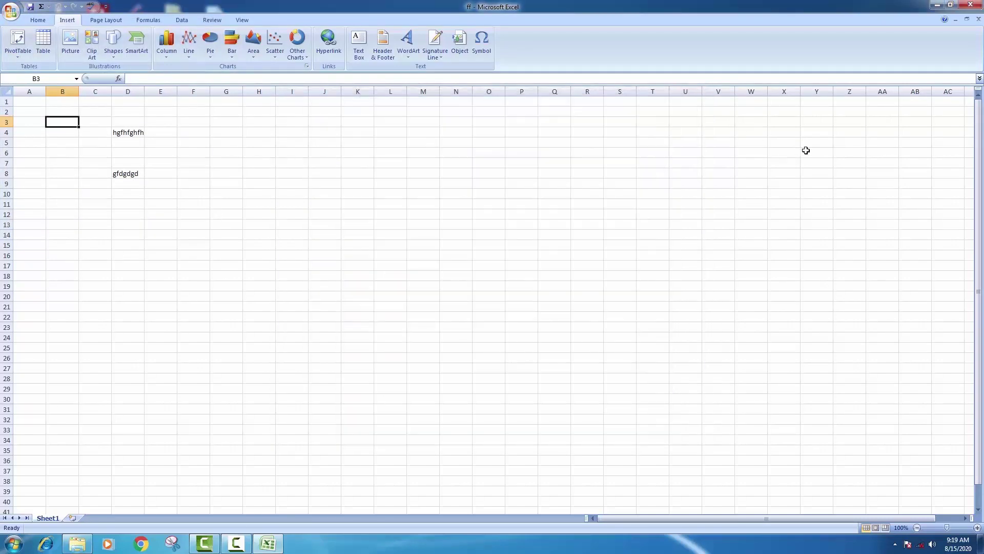